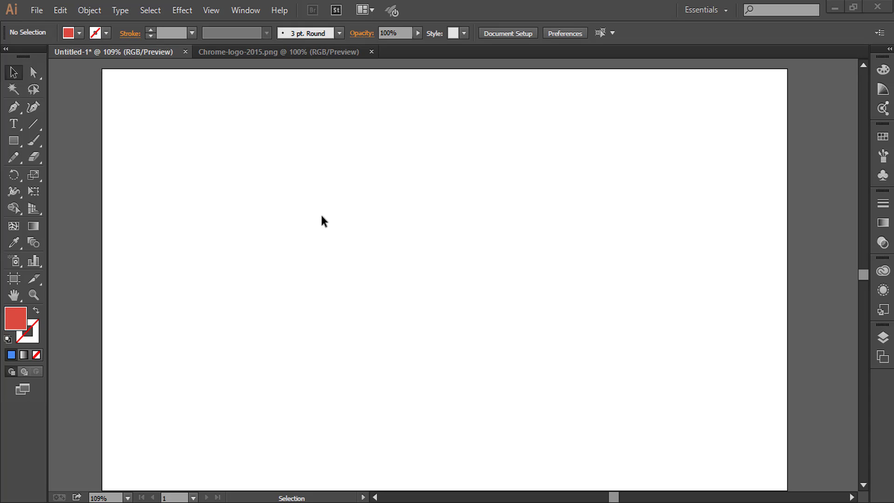
Draw a circle about 135 px wide near the artboard centre with the Ellipse Tool
click(18, 140)
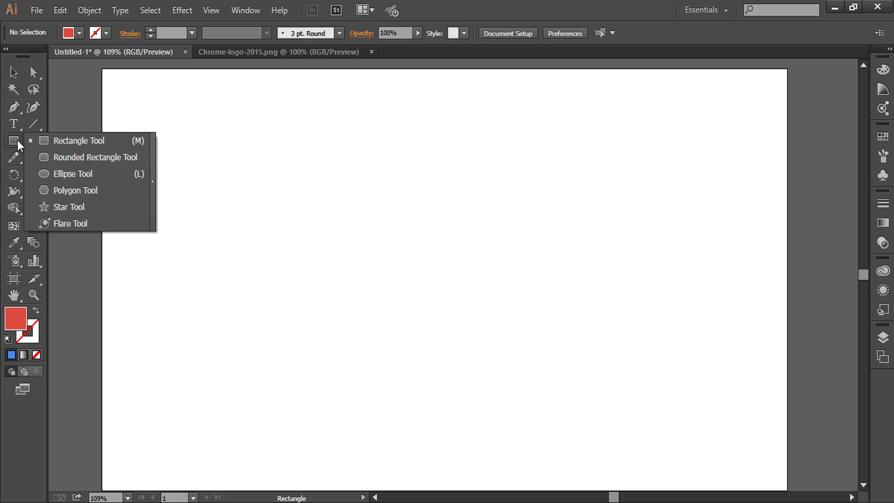
click(87, 175)
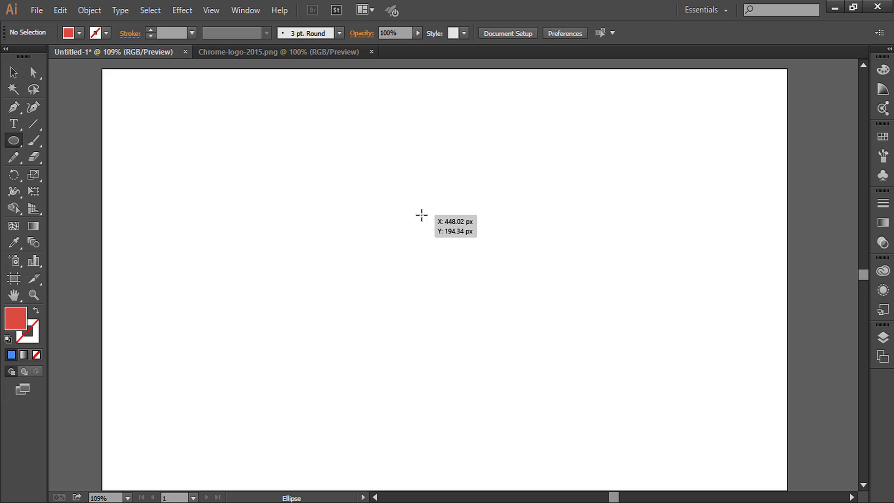
drag(421, 215, 517, 305)
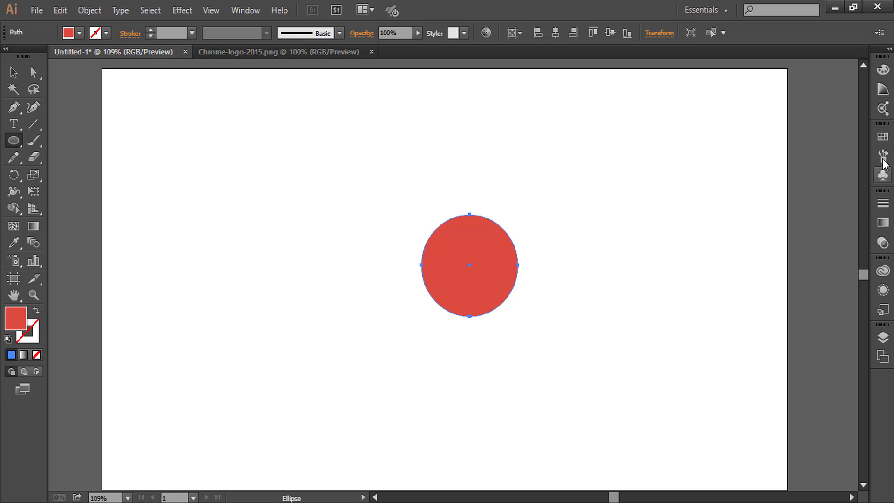
Fill the circle with blue from Swatches and move it lower on the artboard
click(883, 137)
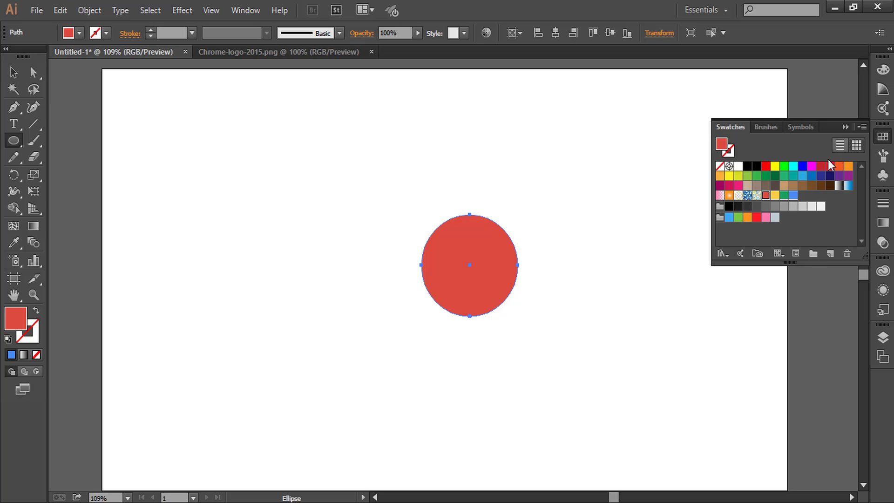
click(795, 194)
click(13, 72)
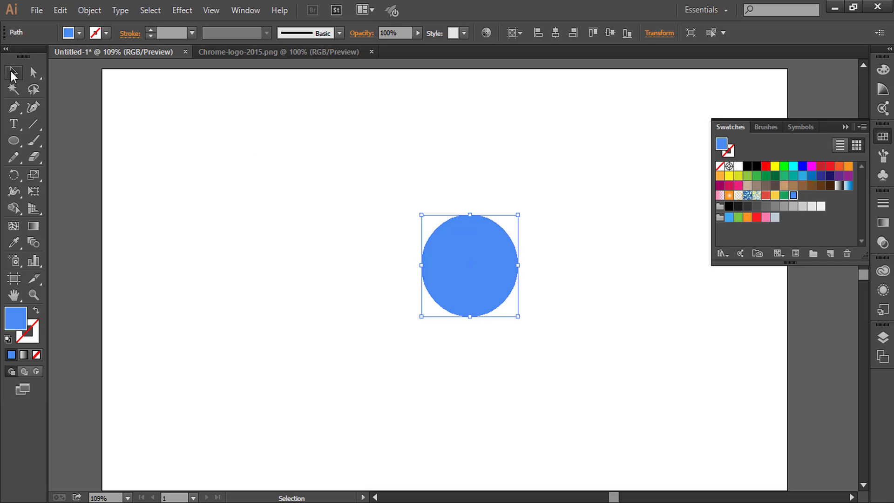
click(411, 230)
drag(467, 236, 438, 290)
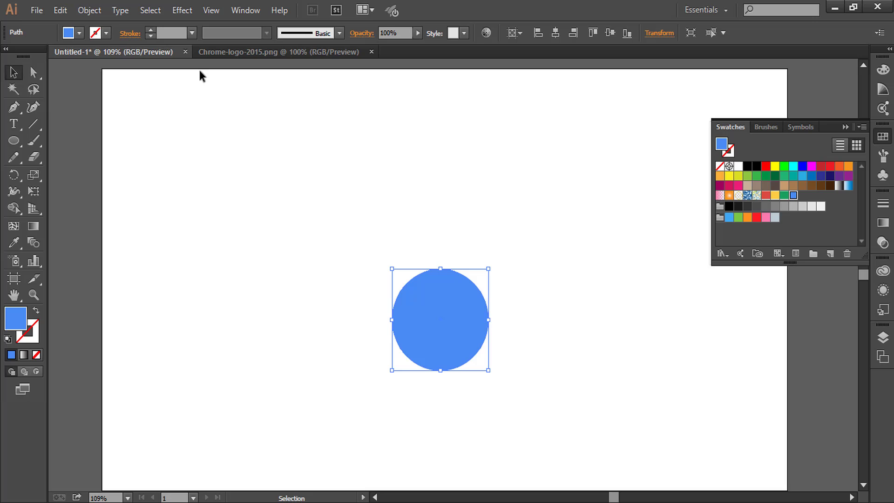
Apply a Transform effect scaling the blue circle to 130% with 1 copy
click(180, 10)
mouse_move(281, 121)
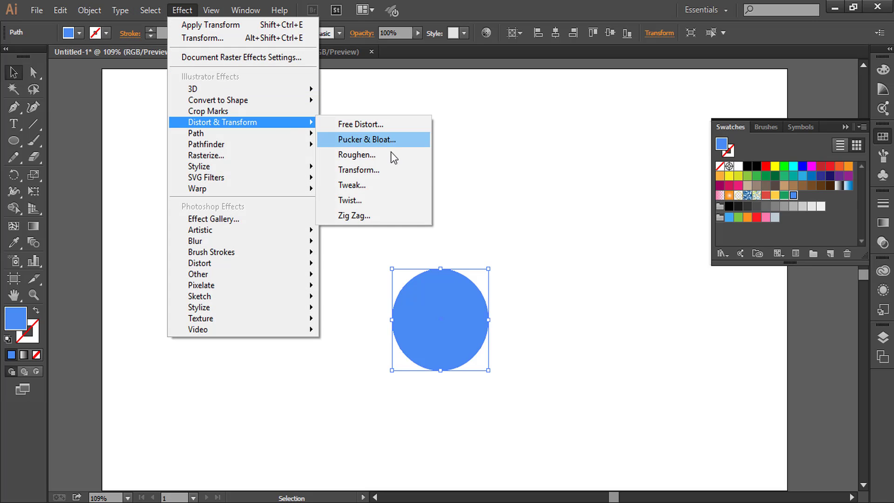
click(399, 171)
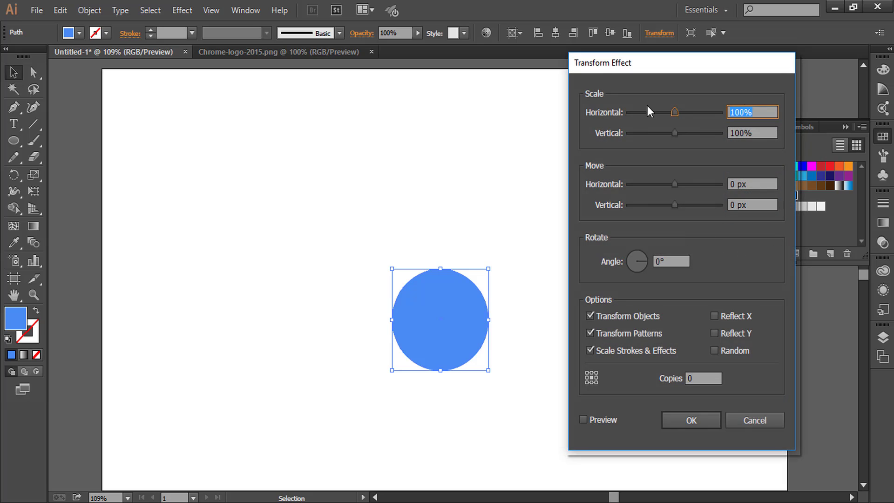
click(769, 110)
key(BackSpace)
key(BackSpace)
key(BackSpace)
text(30)
key(Tab)
key(Right)
key(Left)
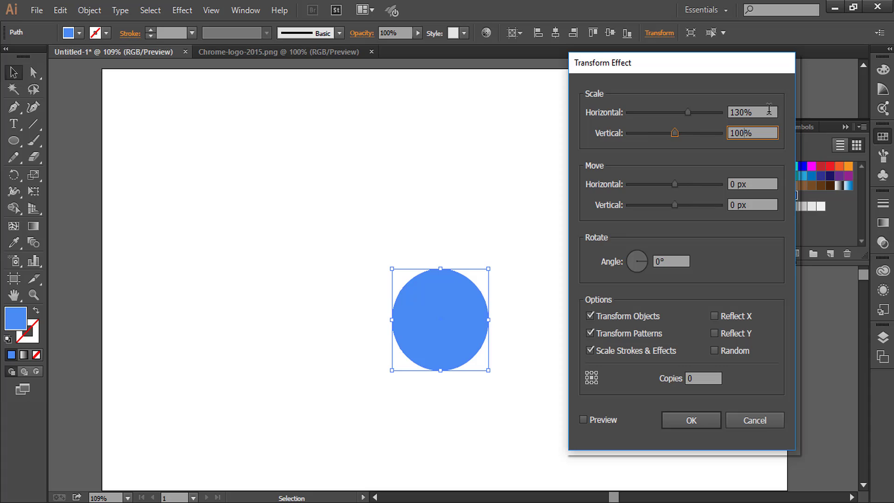
key(BackSpace)
text(3)
click(701, 378)
text(1)
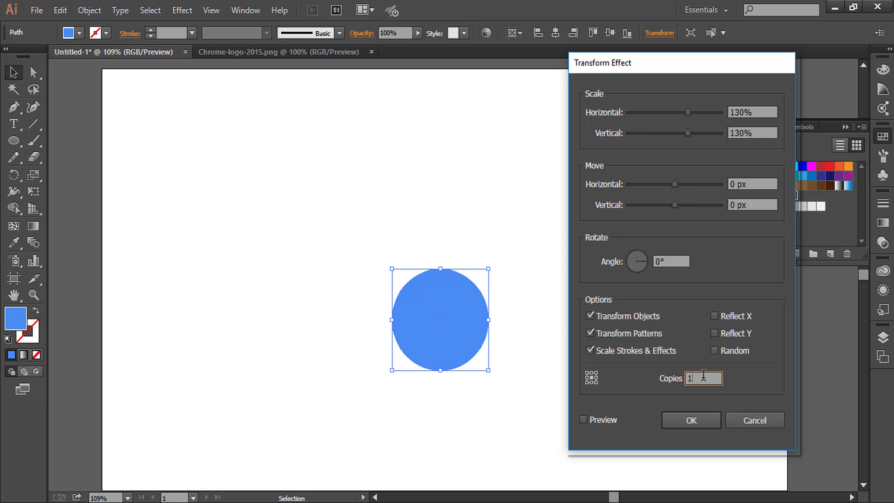
click(691, 420)
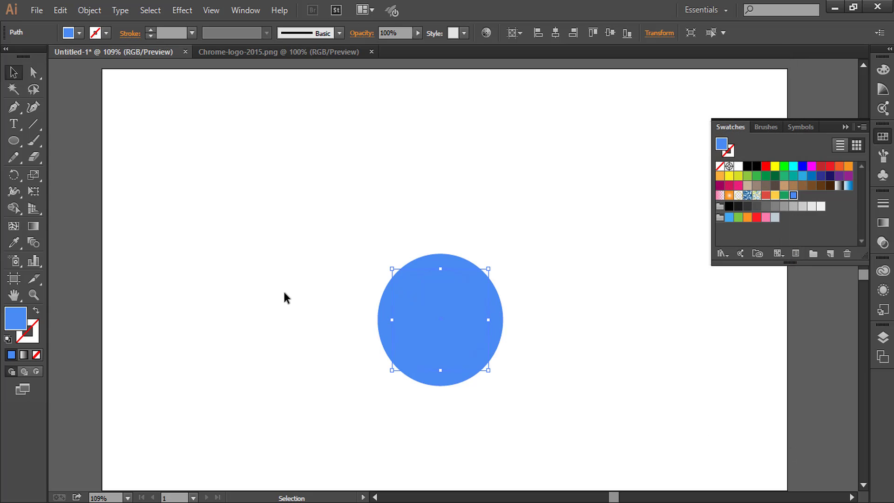
Expand the effect's appearance and ungroup the two circles
click(92, 9)
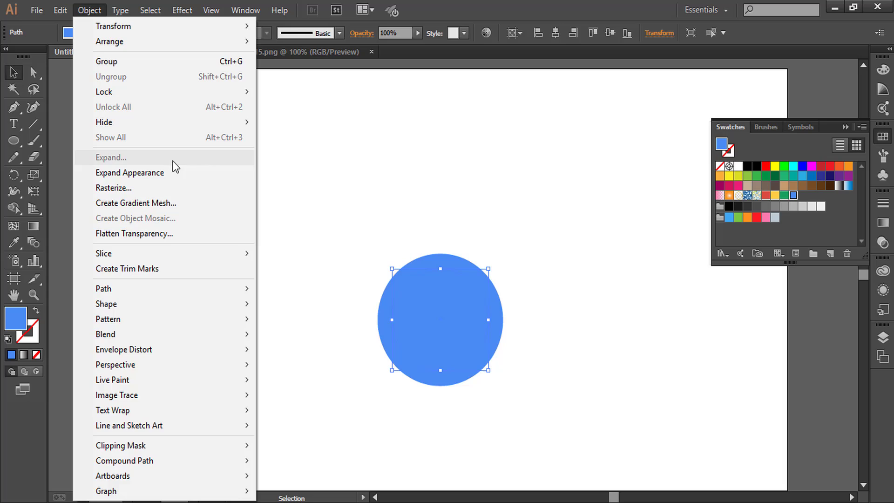
click(178, 172)
click(90, 10)
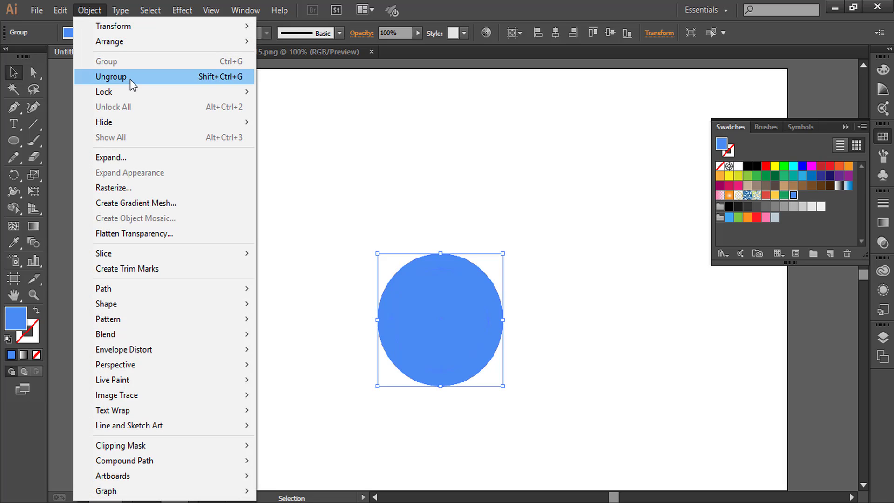
click(131, 82)
Fill the enlarged outer circle with light grey #F2F2F2, then reselect the blue circle
click(343, 311)
click(379, 322)
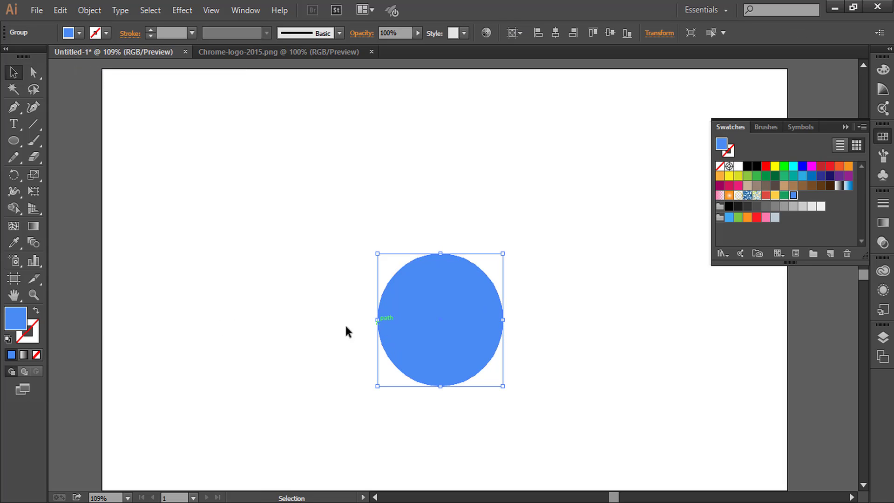
double_click(17, 322)
drag(375, 280, 262, 276)
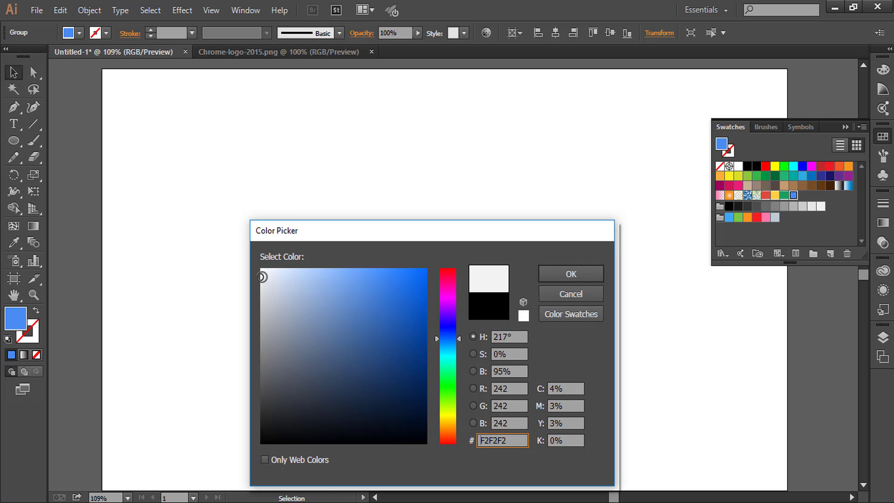
click(561, 275)
click(270, 226)
click(443, 302)
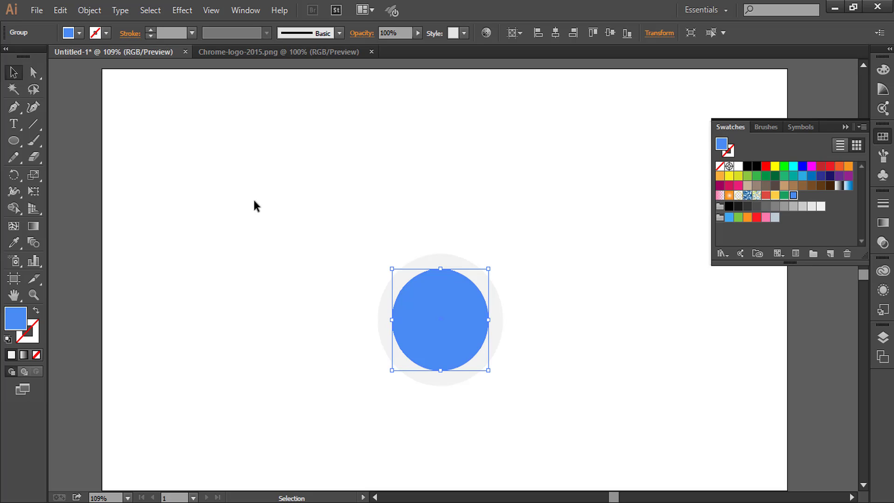
Apply a Transform effect scaling the circles to 260% with 1 copy
click(181, 11)
mouse_move(276, 129)
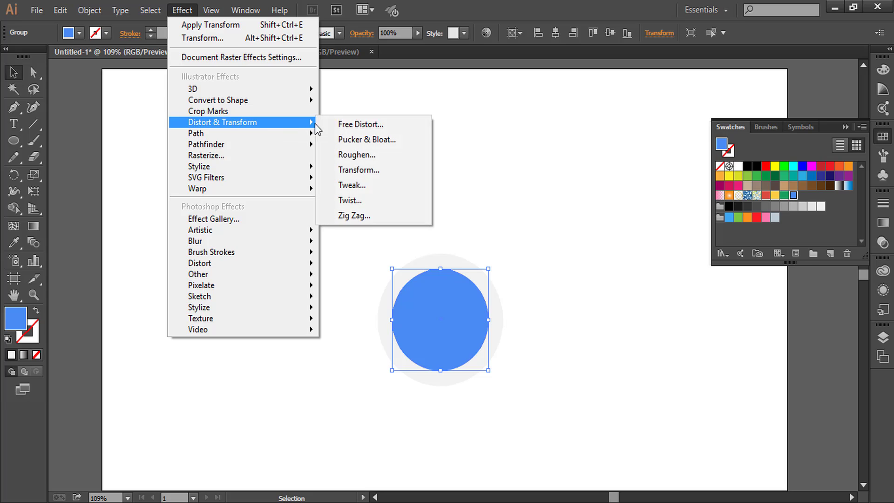
click(377, 166)
click(760, 112)
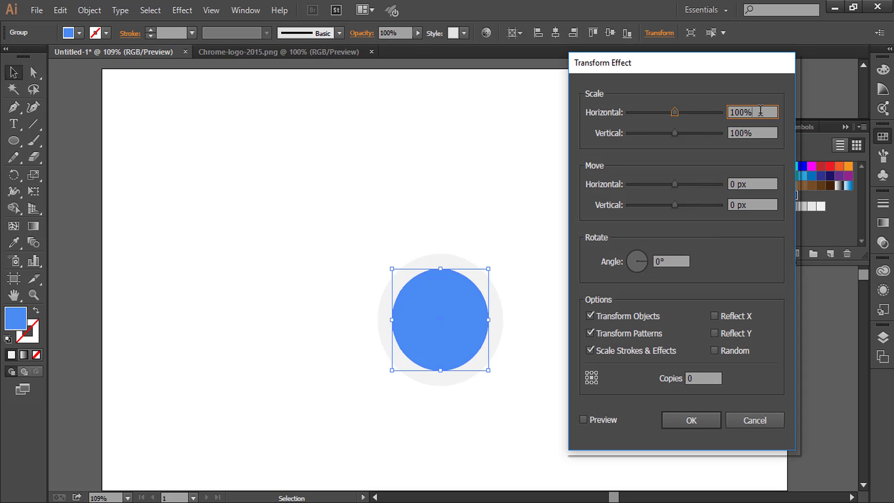
key(BackSpace)
key(BackSpace)
text(26)
key(Tab)
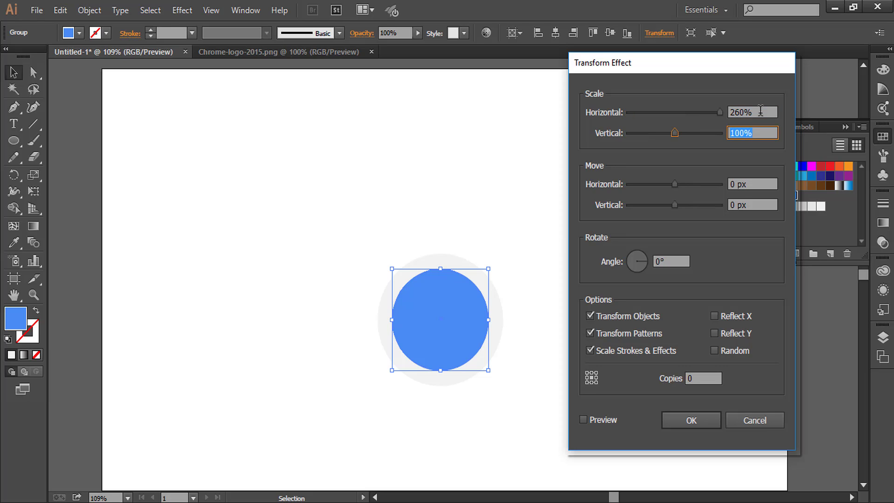
key(Right)
key(Left)
key(Left)
key(BackSpace)
key(BackSpace)
text(26)
click(697, 378)
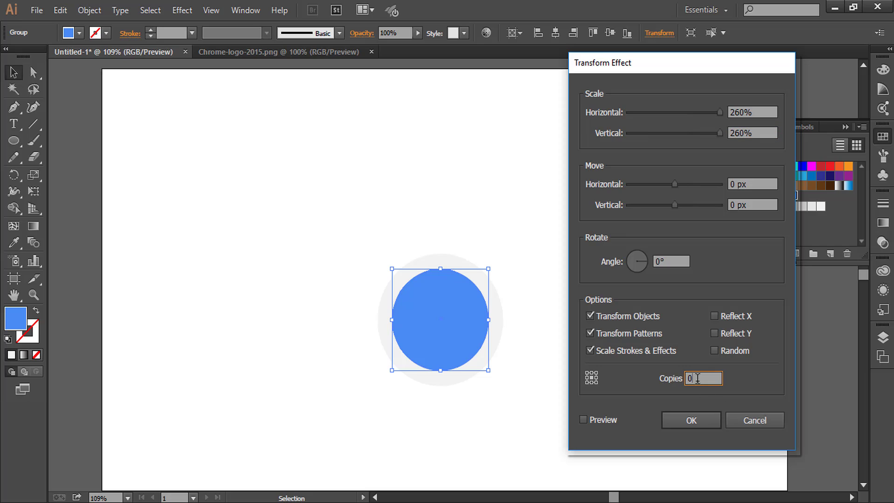
text(1)
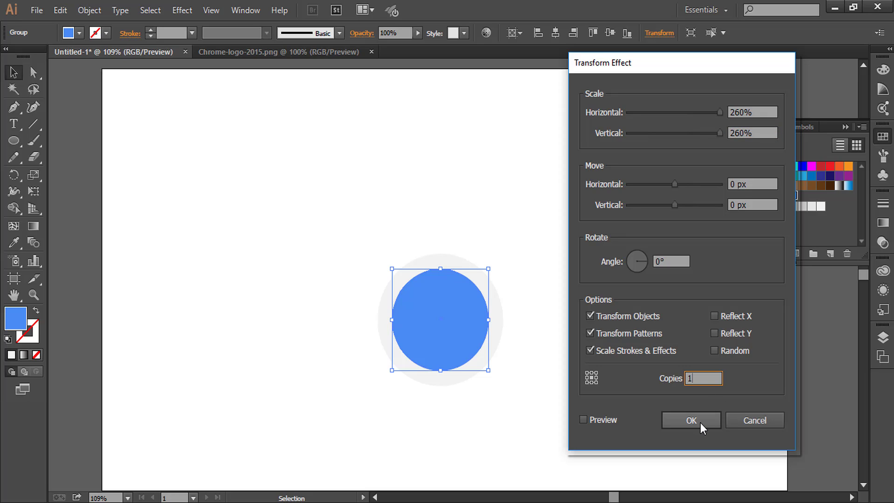
click(692, 420)
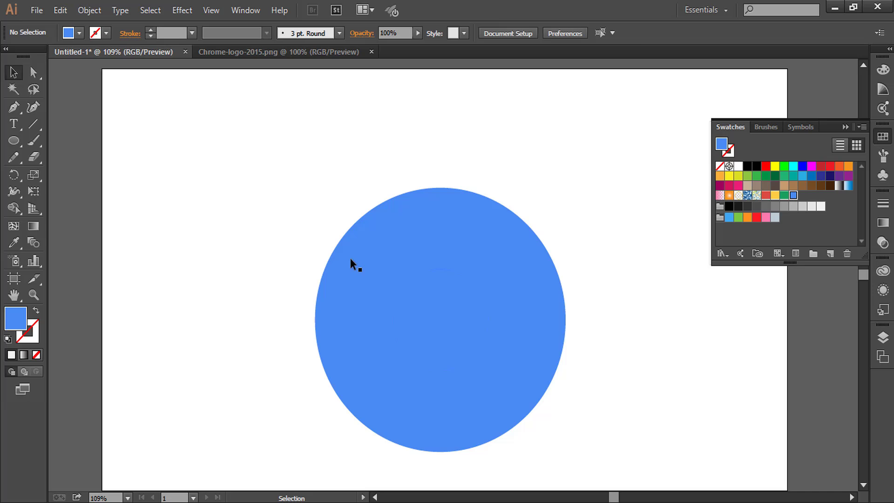
Expand the 260% effect into real shapes and ungroup them
click(351, 260)
click(88, 10)
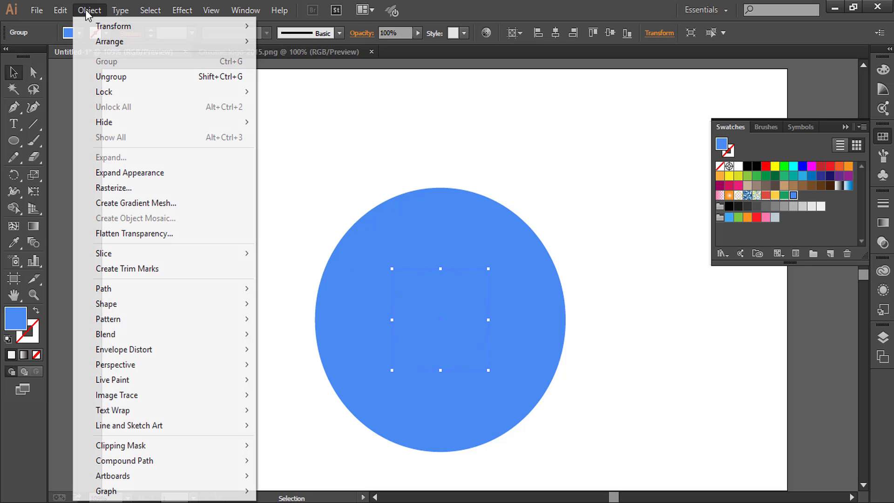
click(179, 172)
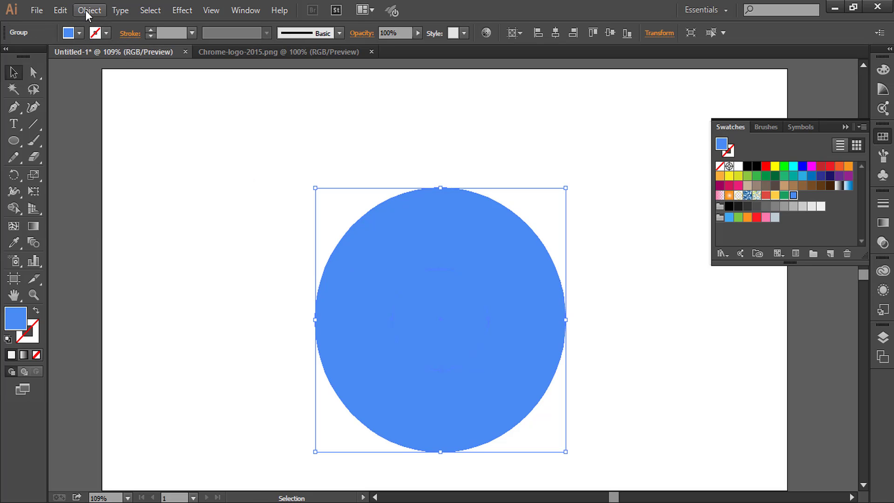
click(85, 10)
click(139, 79)
Fill the large outer circle red and send it to the back behind the ring
click(192, 248)
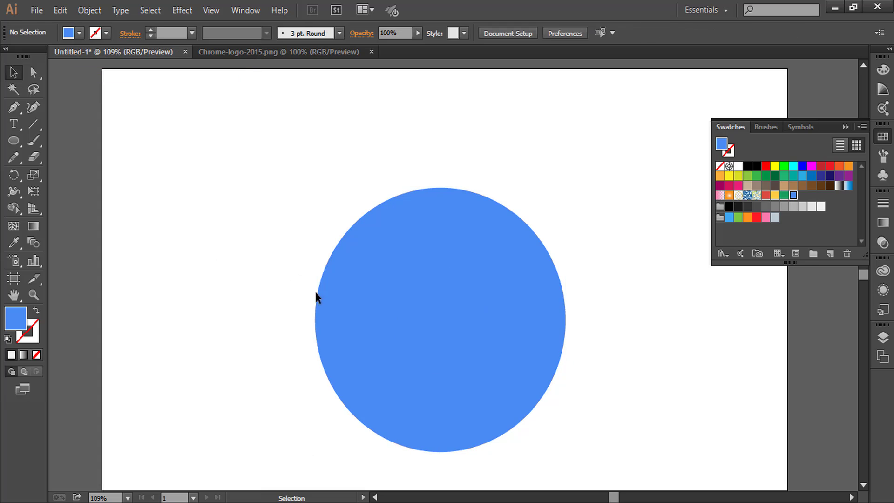
click(329, 306)
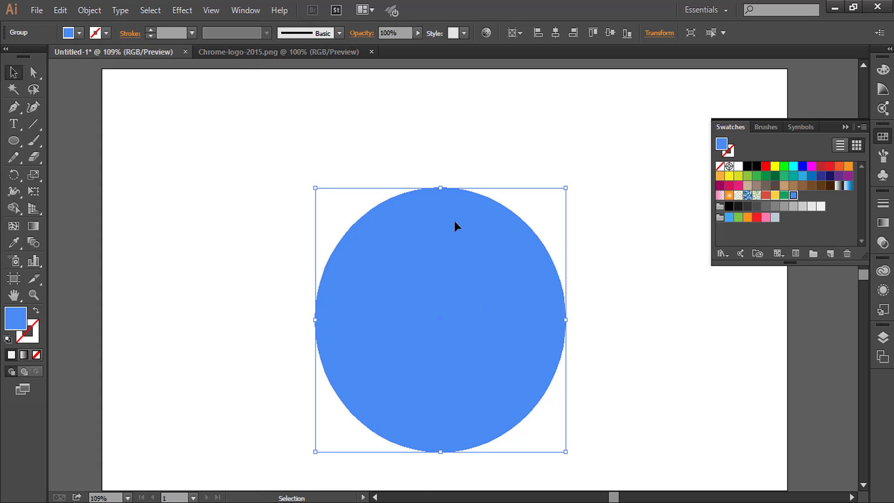
click(765, 195)
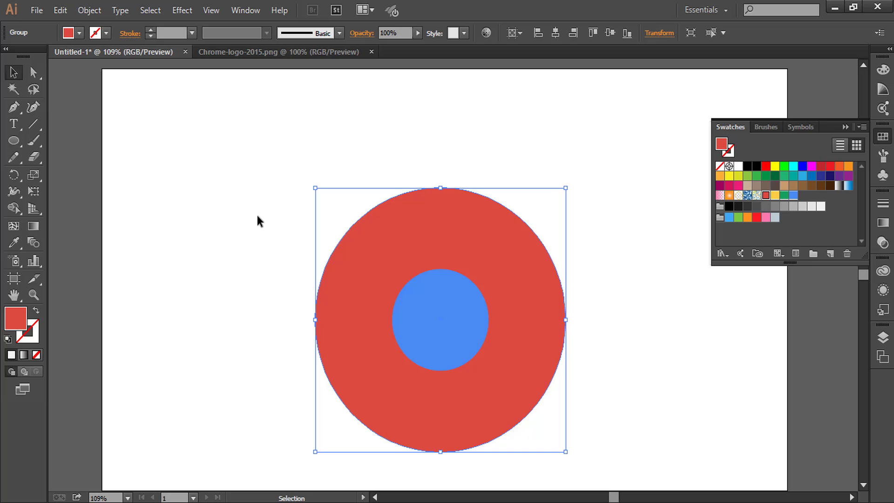
right_click(334, 308)
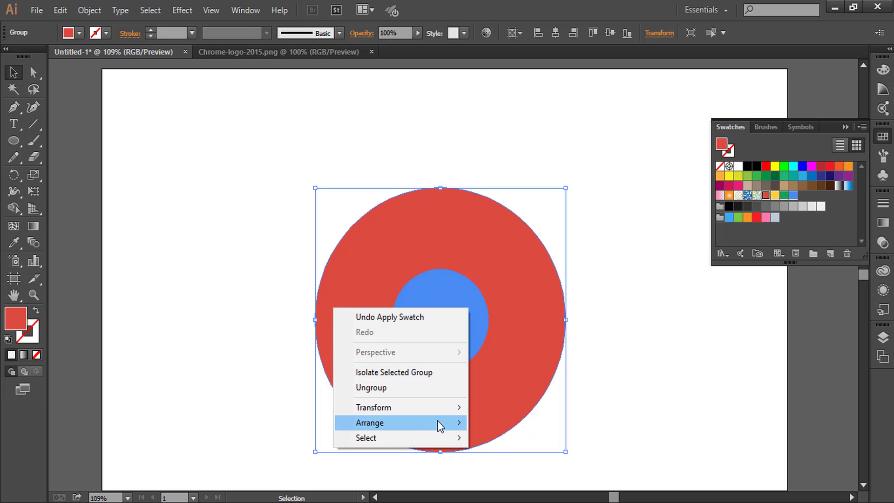
mouse_move(439, 423)
click(531, 469)
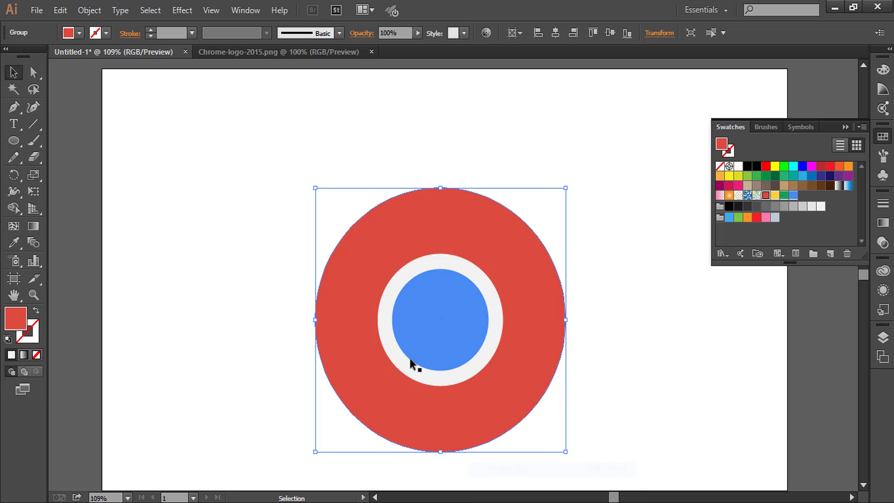
click(244, 245)
click(356, 245)
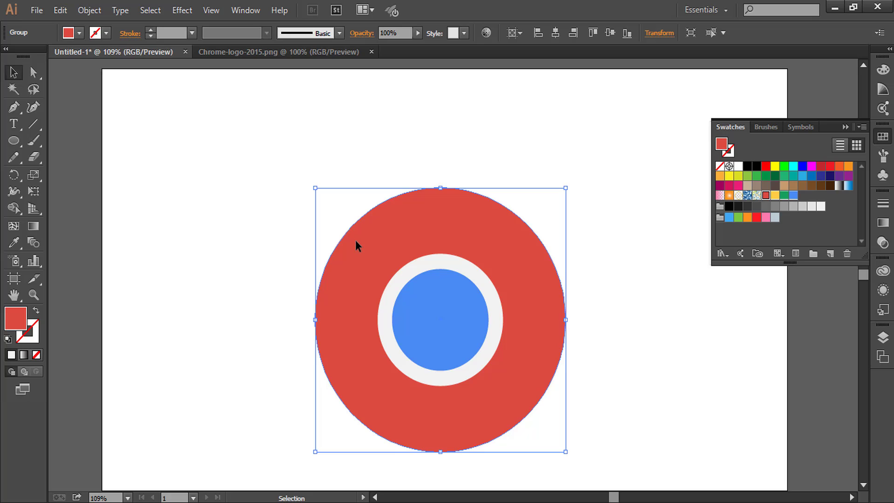
Draw a rectangle over the red circle's lower part, nudge it up, and select it with the circle
click(228, 235)
drag(15, 139, 65, 139)
drag(240, 246, 627, 460)
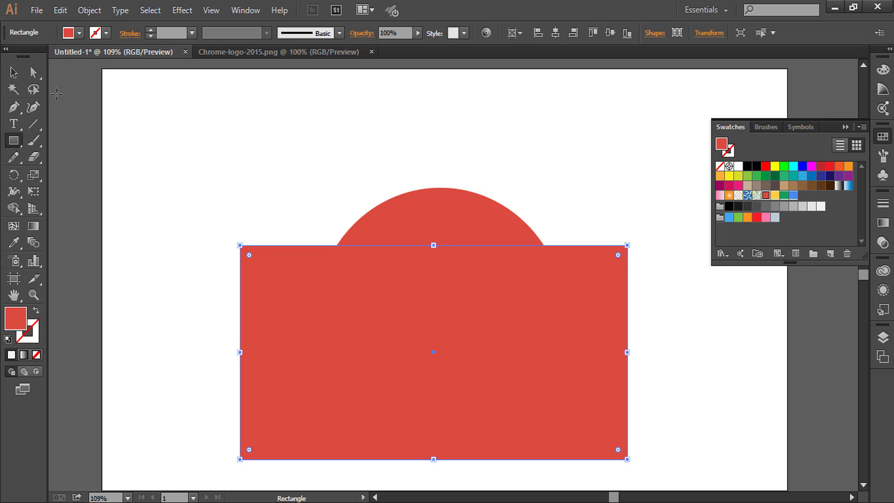
click(13, 72)
mouse_move(280, 303)
mouse_down()
mouse_move(281, 322)
mouse_move(281, 288)
mouse_up()
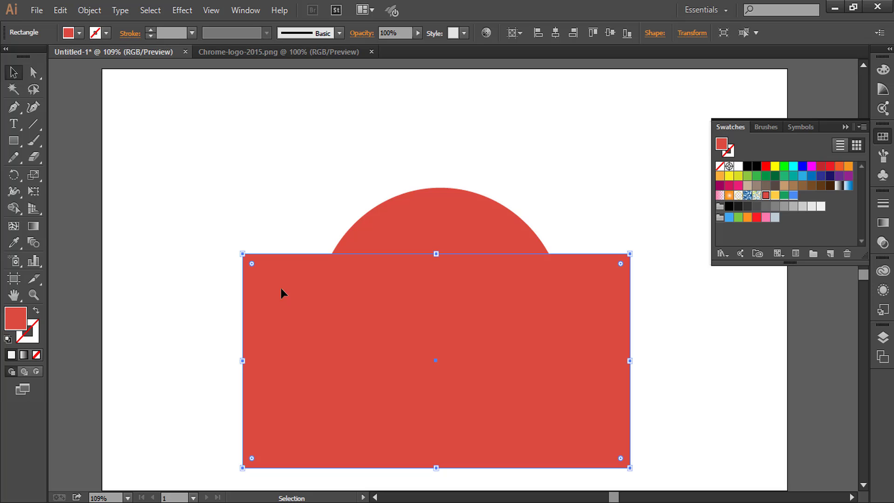
shift+click(398, 222)
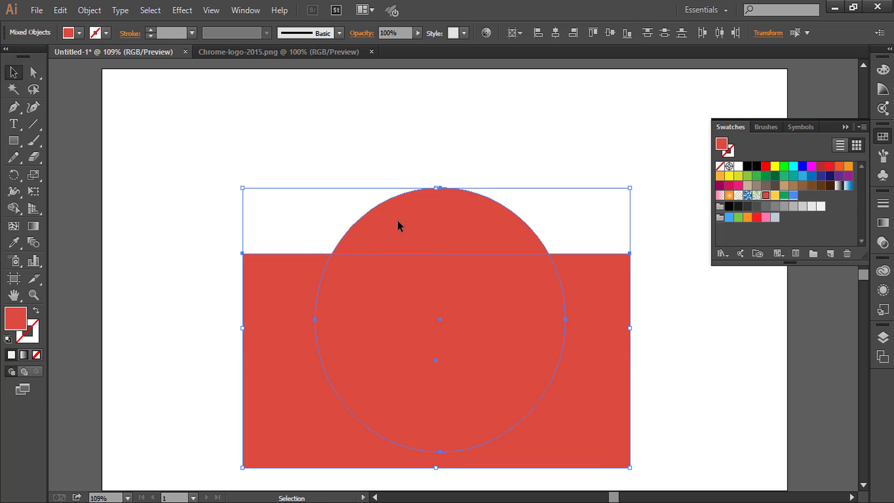
Subtract the rectangle with Pathfinder Minus Front, leaving the red dome, and reselect the dome
click(252, 12)
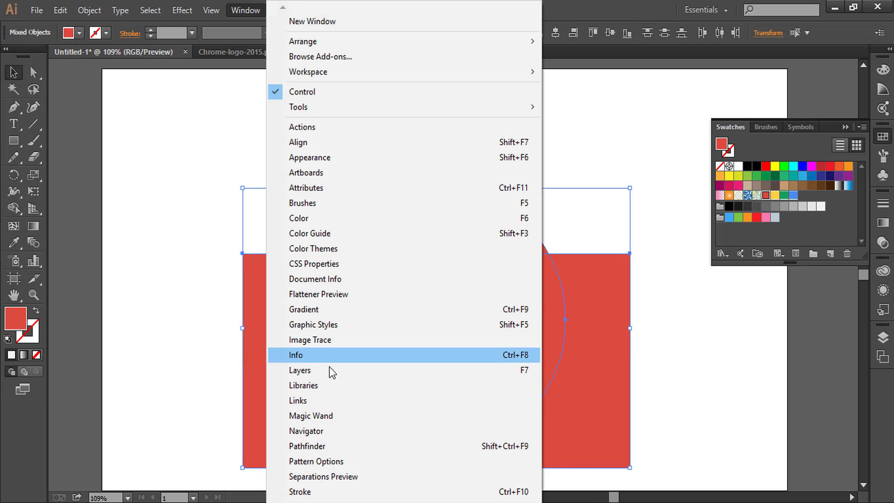
click(358, 441)
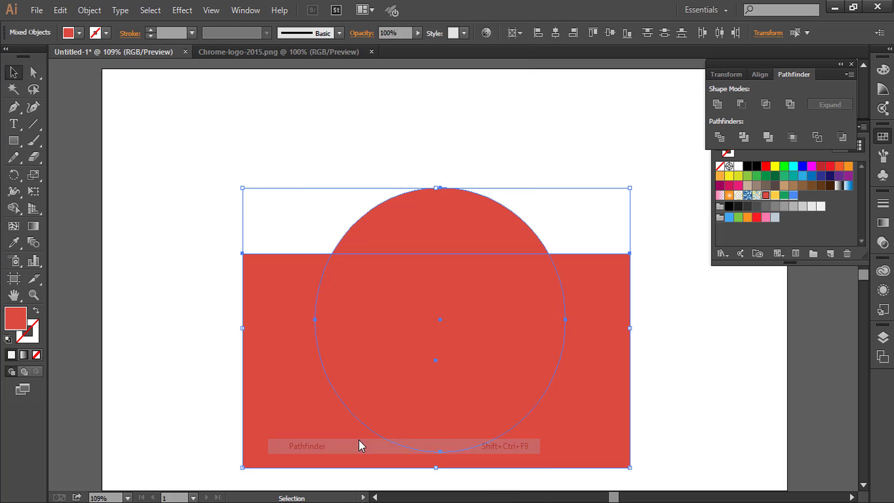
click(740, 104)
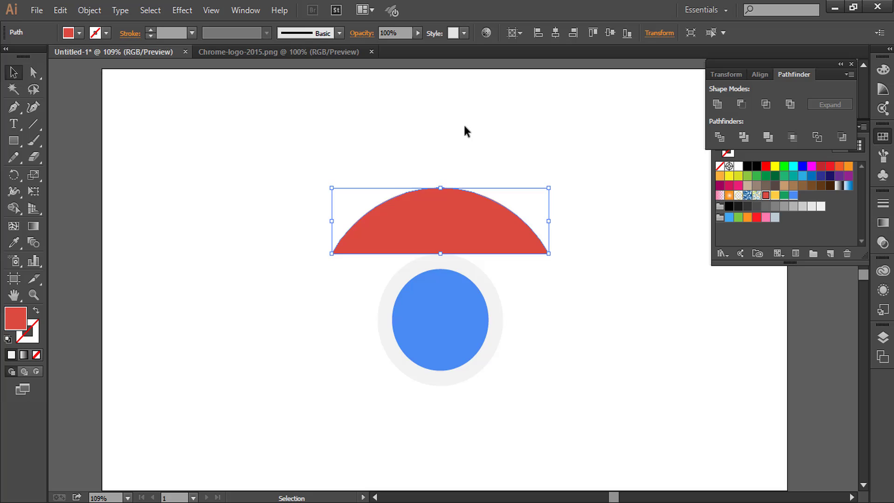
click(464, 125)
click(467, 219)
Make two copies of the red dome rotated 120° around the blue circle's centre
click(14, 175)
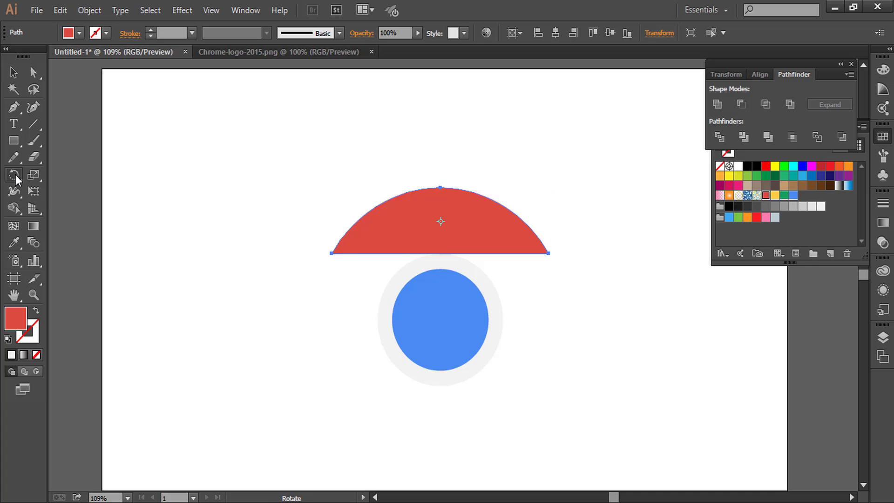
alt+click(441, 319)
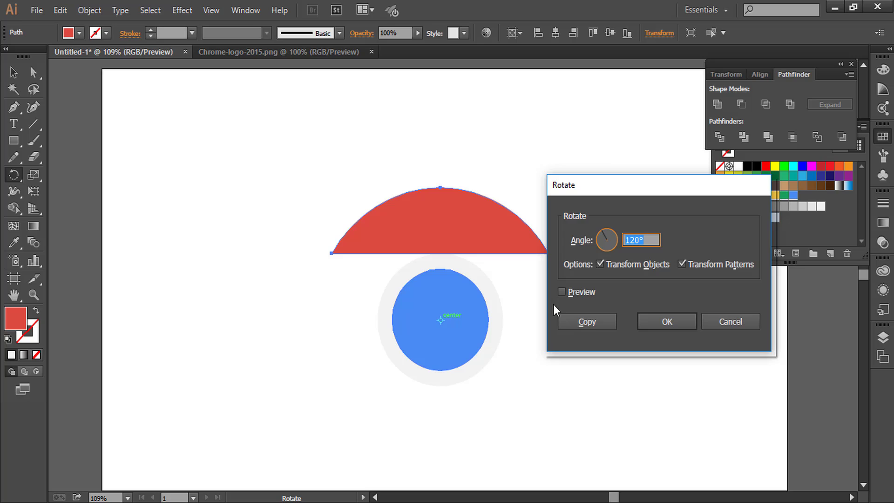
click(605, 317)
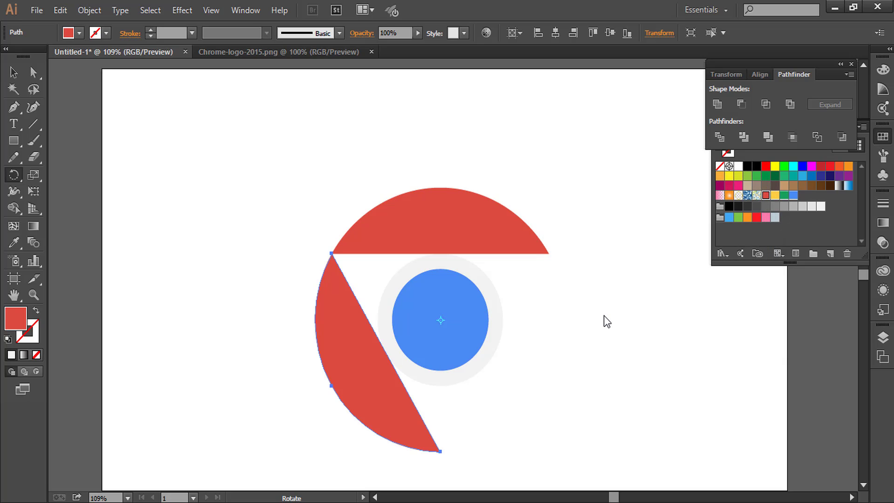
key(ctrl+d)
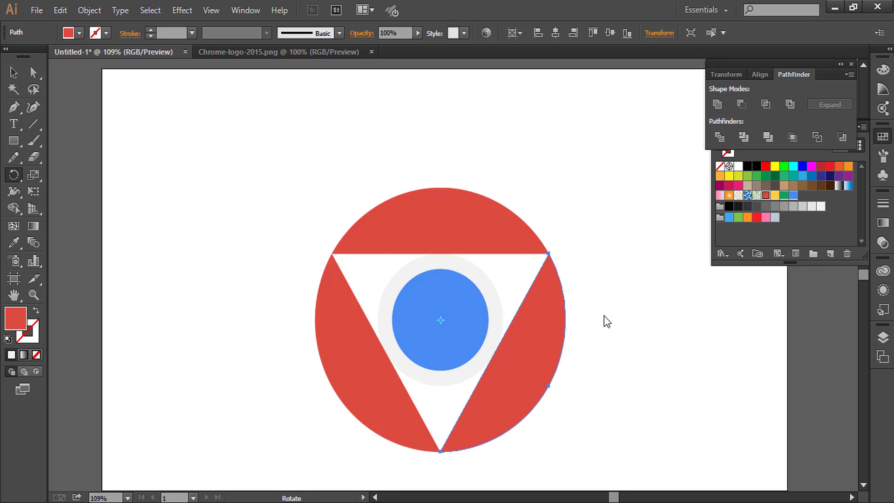
click(14, 73)
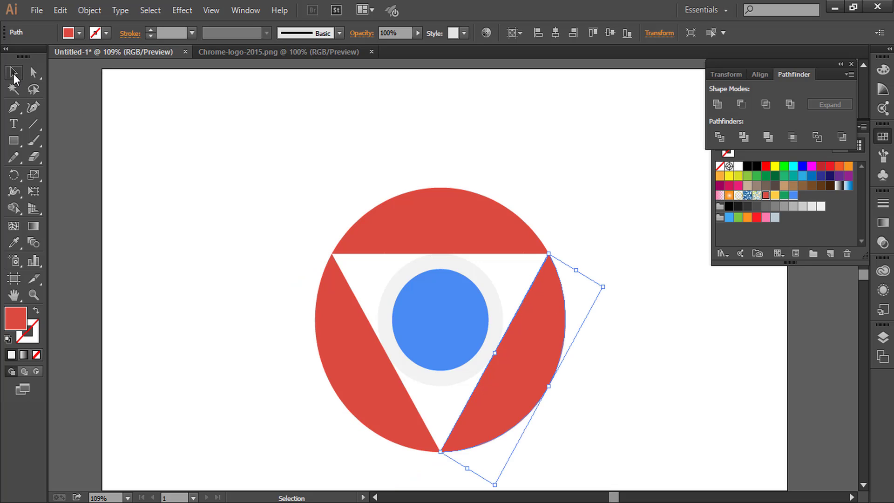
click(147, 205)
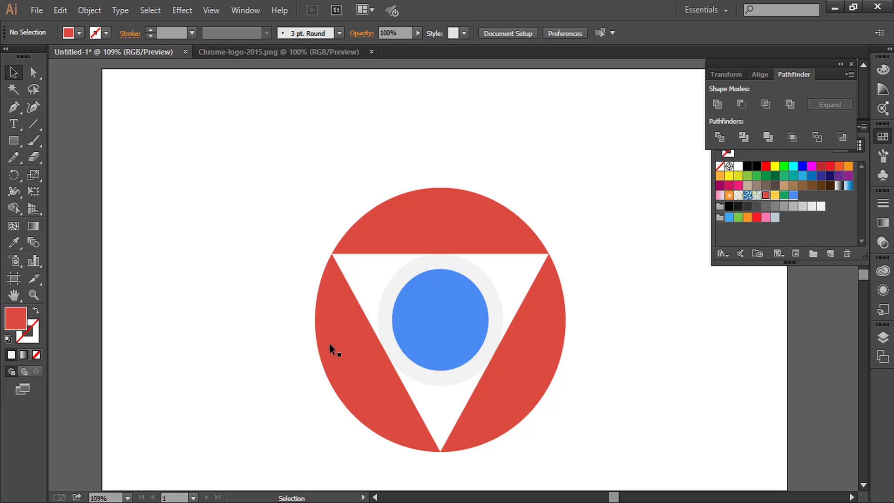
click(339, 352)
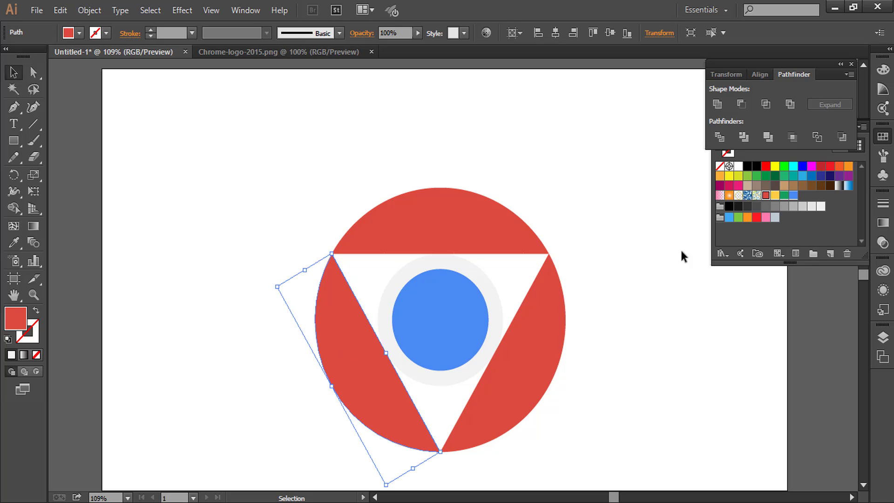
Colour the left segment green and the right segment yellow
click(785, 195)
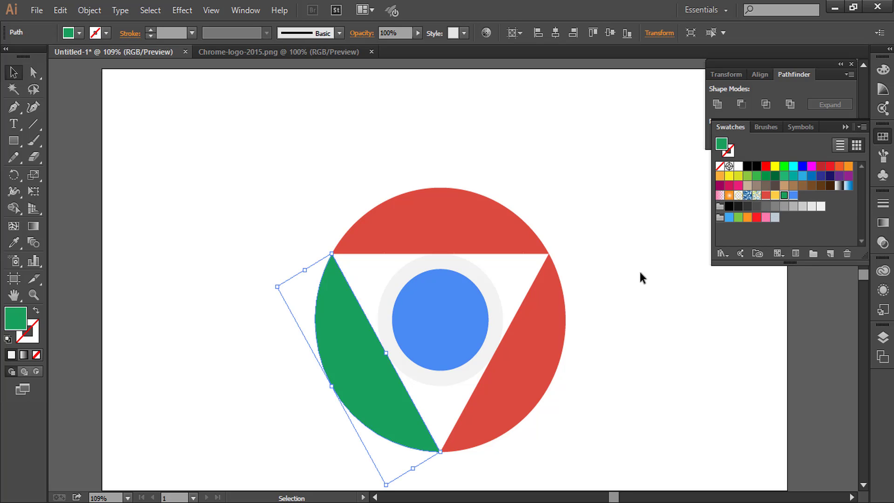
click(560, 344)
click(775, 196)
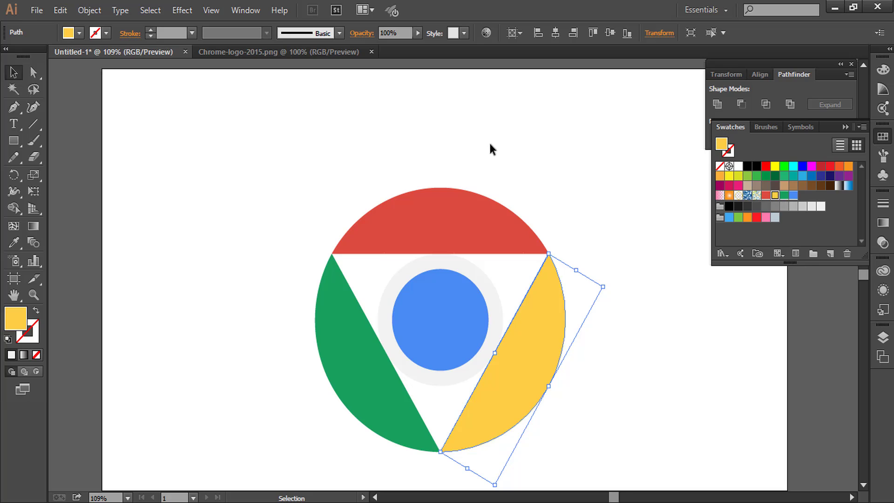
click(395, 125)
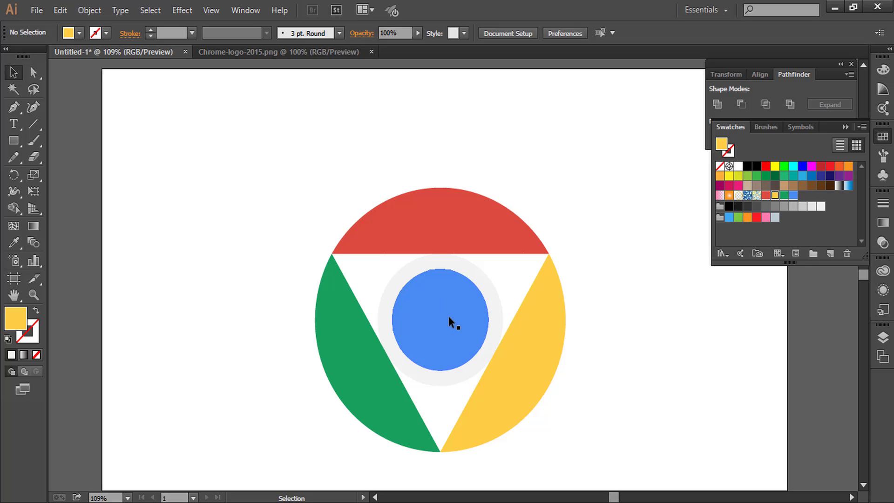
Duplicate the blue circle, enlarge it proportionally, and position it over the red segment's lower end
drag(448, 315, 265, 229)
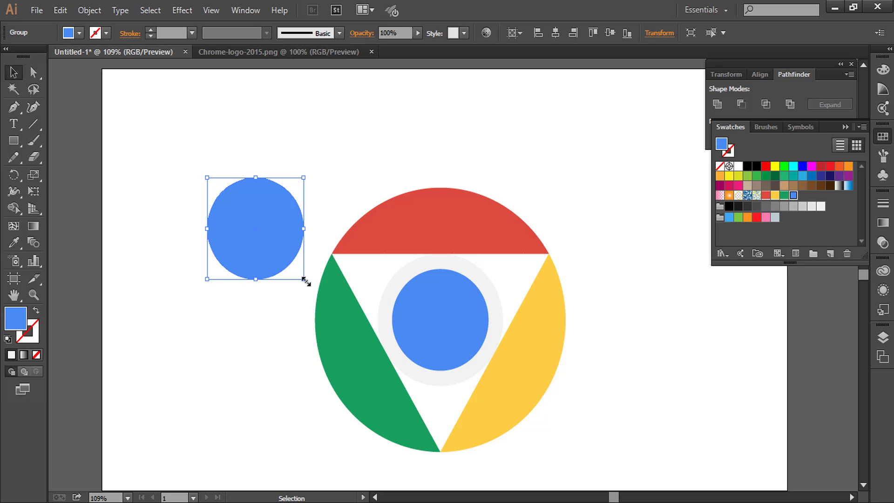
key(shift)
drag(305, 281, 334, 307)
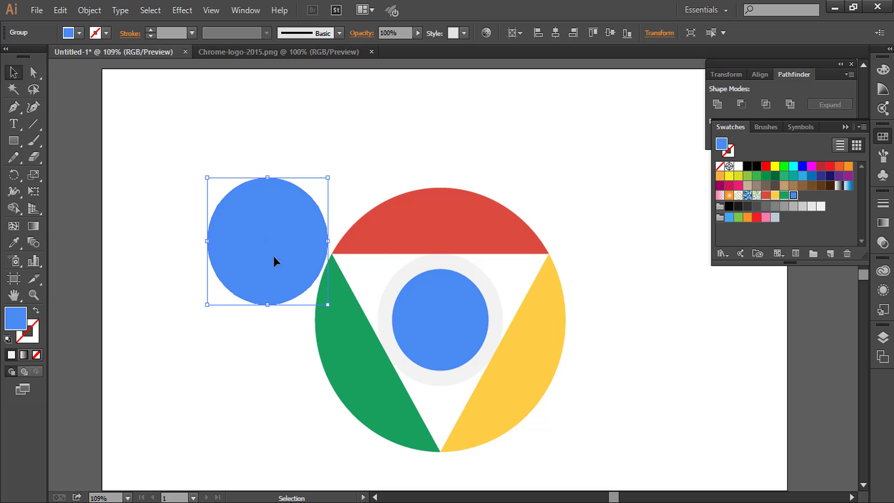
drag(258, 255, 375, 297)
Sample red for the enlarged circle with the Eyedropper and send it behind the grey ring
click(14, 242)
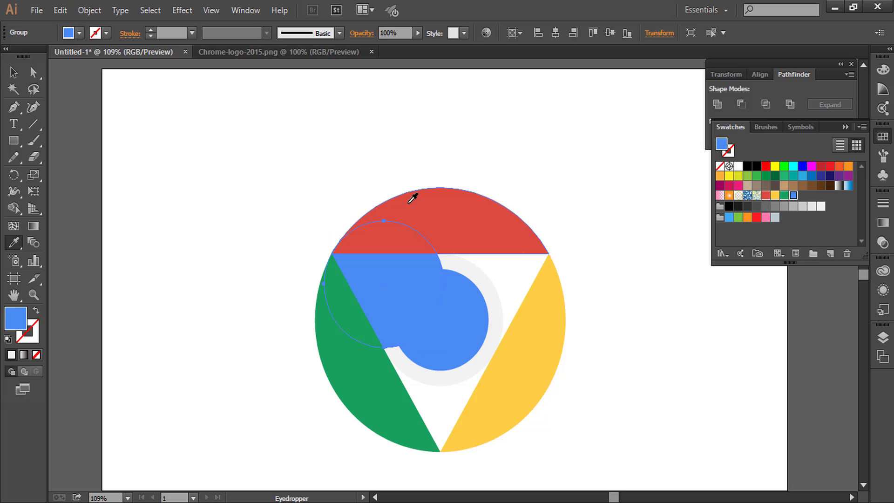
click(460, 206)
click(13, 73)
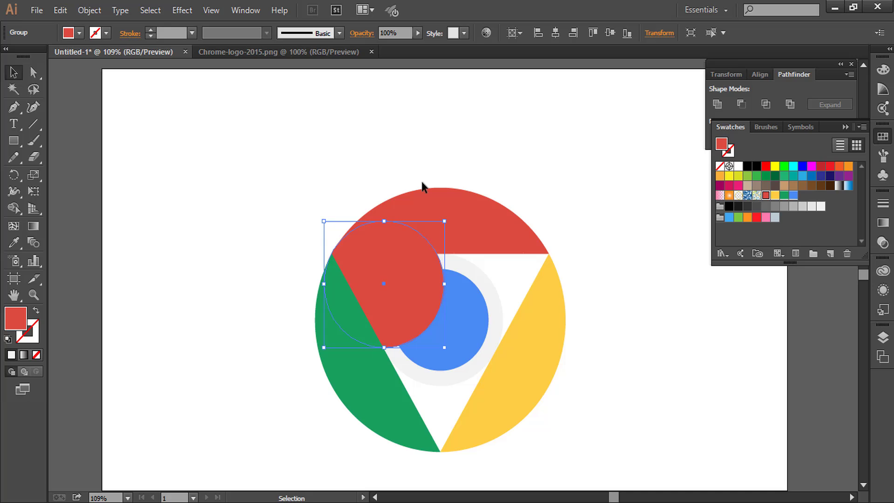
key(a)
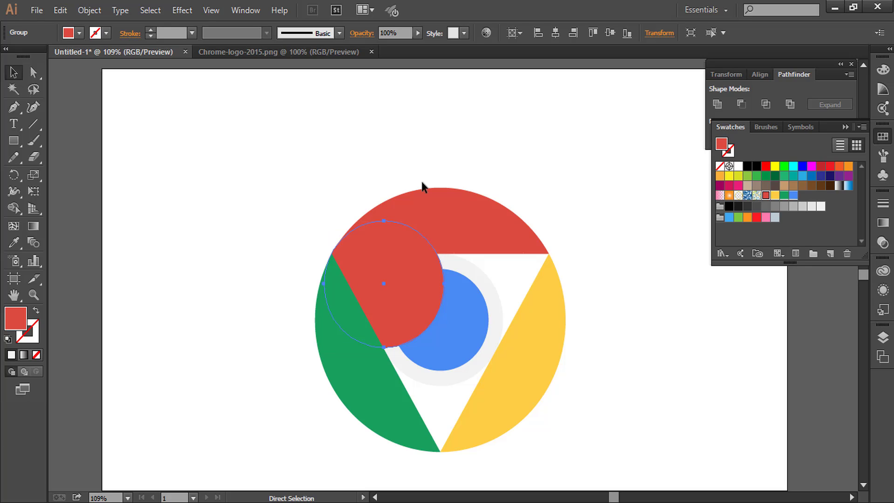
key(ctrl+bracketleft)
key(ctrl+bracketleft)
key(v)
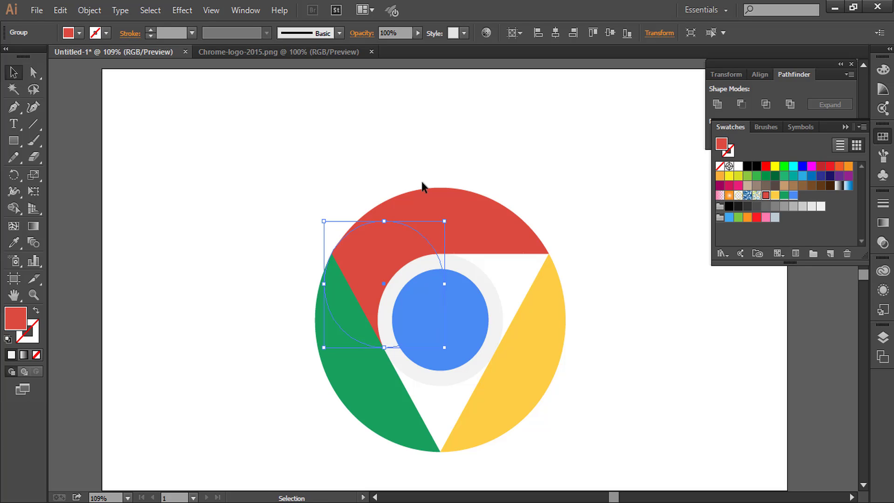
click(306, 168)
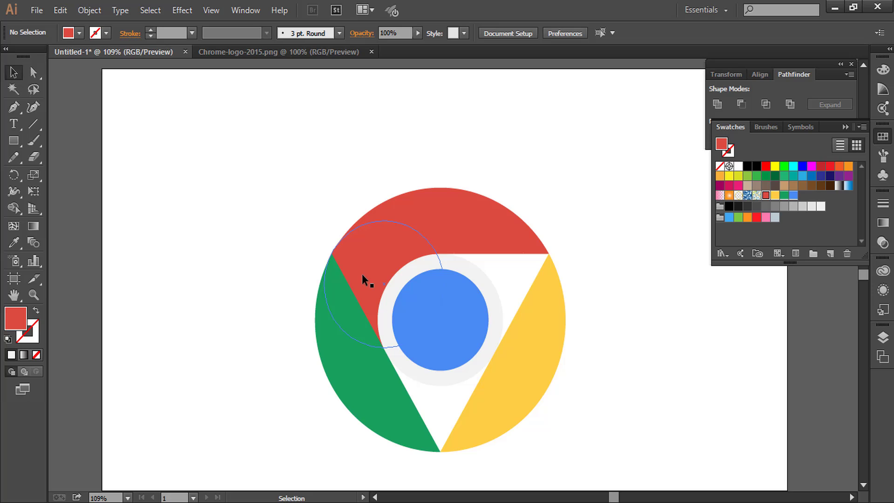
Copy the hidden circle to the upper right and give it the yellow segment's colour
drag(363, 276, 475, 281)
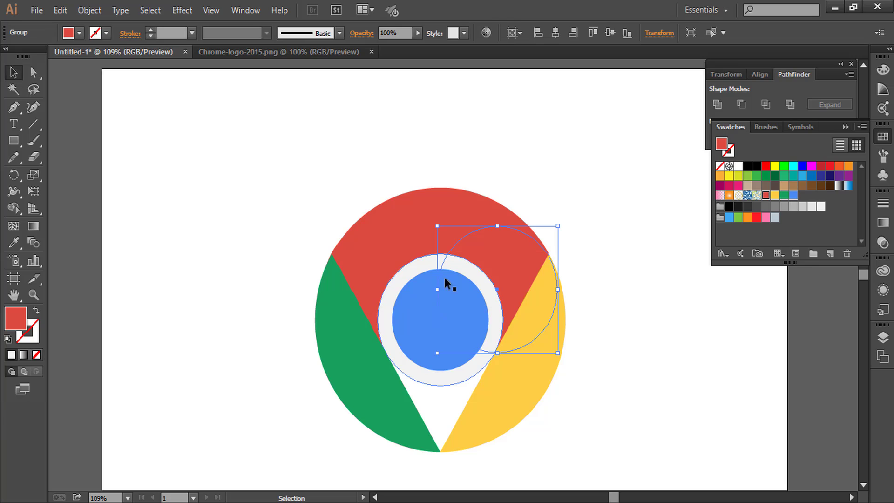
click(14, 243)
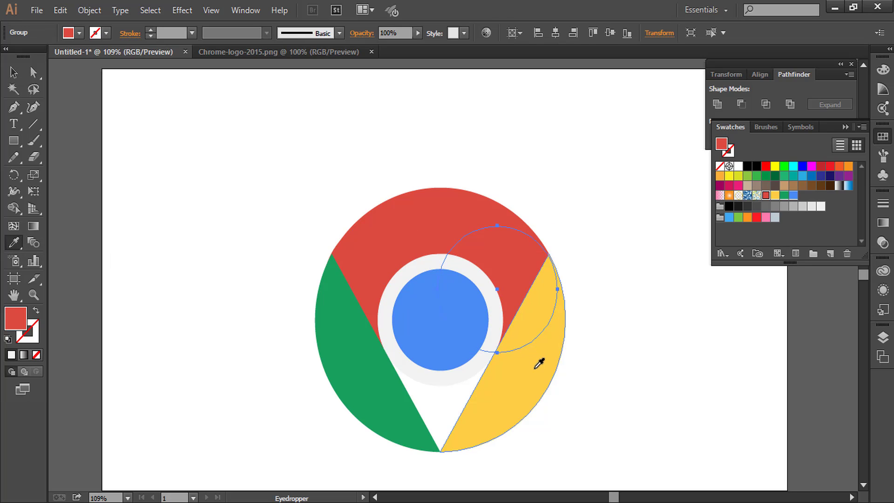
click(541, 363)
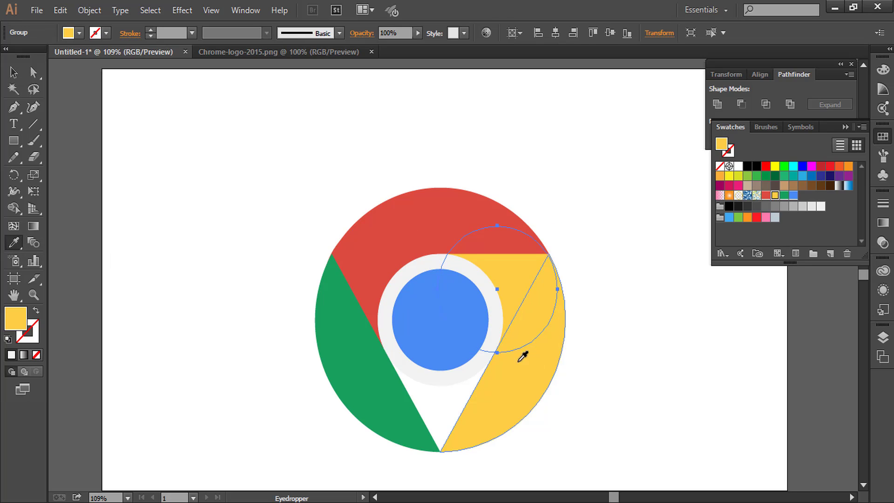
click(175, 185)
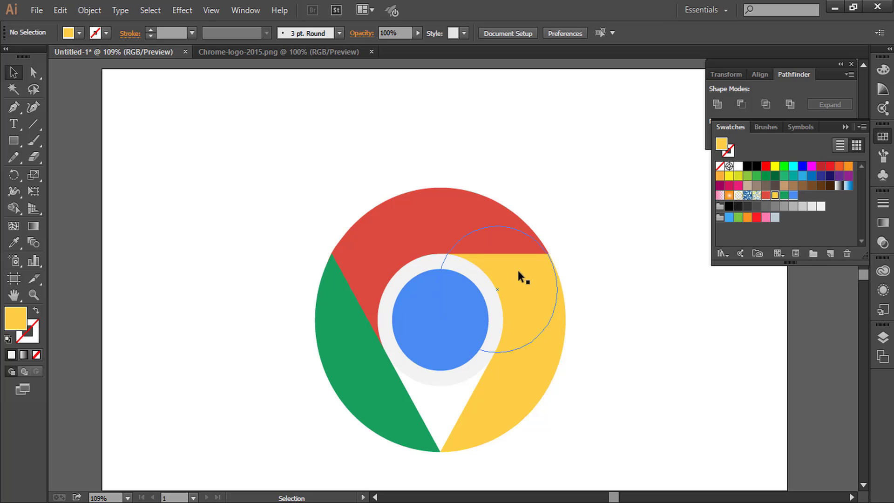
Copy the yellow circle downward, nudge it down, and colour it green from the green segment
drag(520, 273, 461, 367)
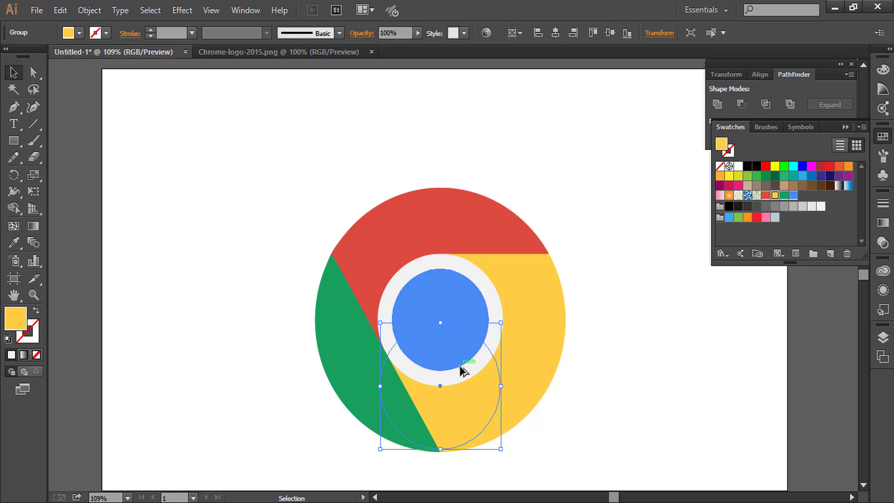
key(Down)
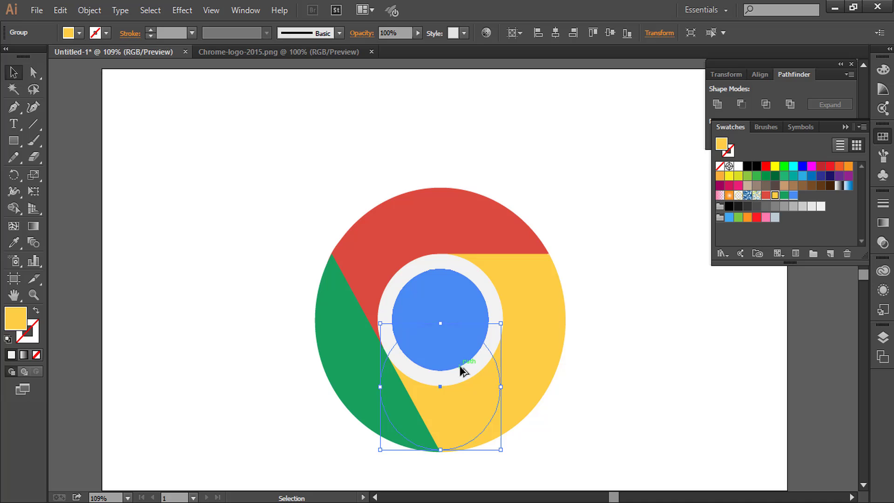
click(14, 243)
click(338, 315)
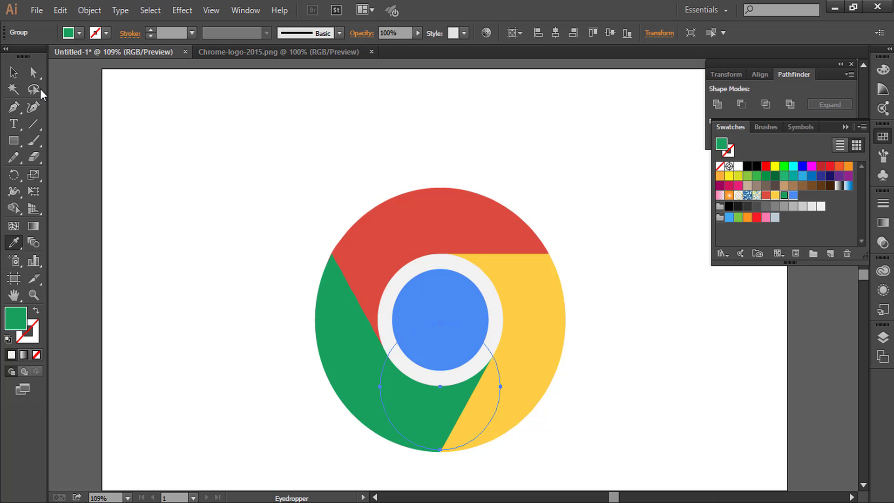
click(15, 74)
click(186, 208)
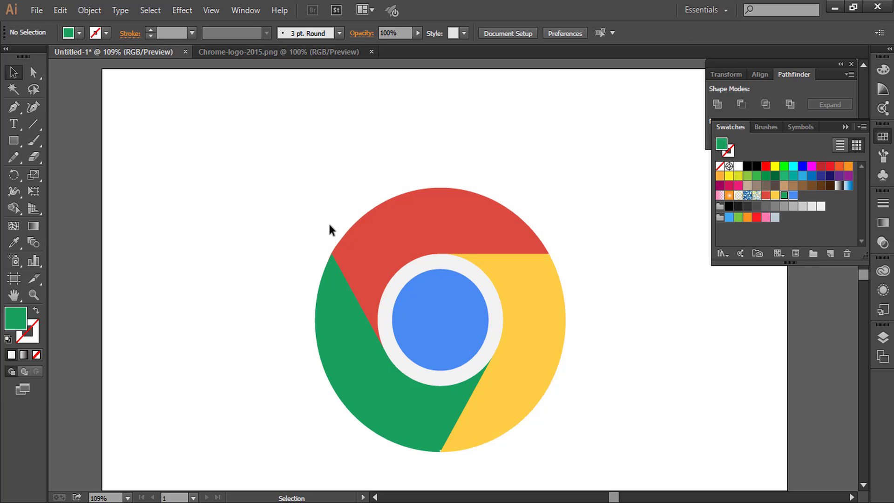
Nudge the green circle down flush with the logo's bottom, then fit the artboard and select the whole logo
key(ctrl+space)
drag(342, 343, 593, 476)
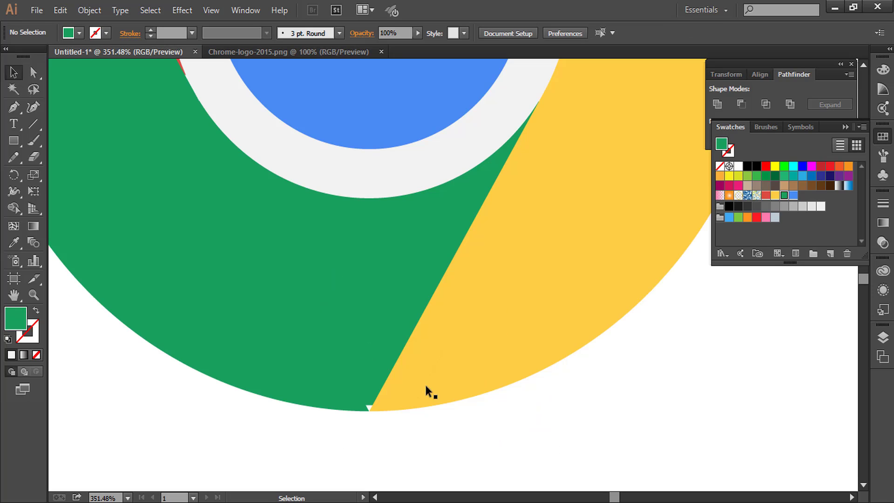
click(371, 334)
key(Down)
key(Down)
key(Down)
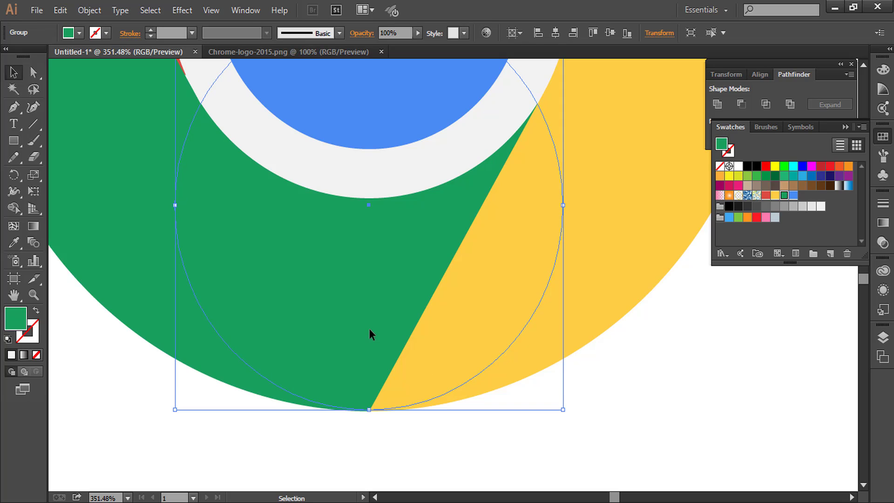
click(466, 481)
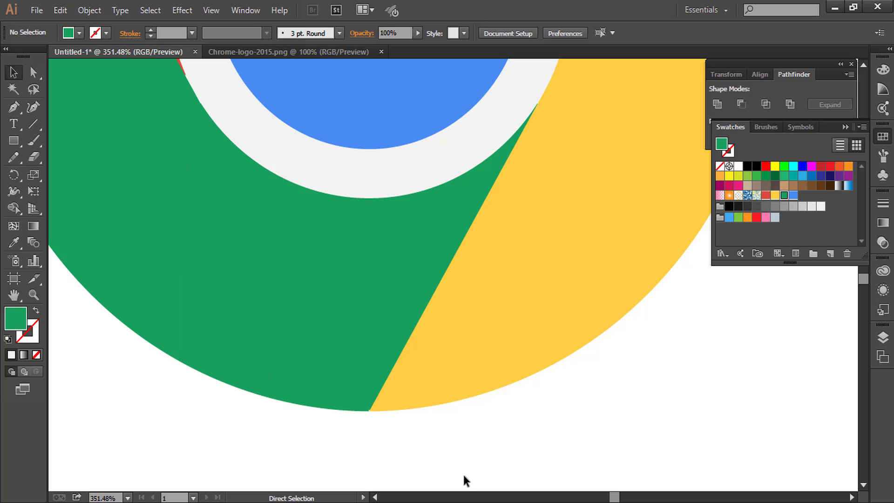
key(ctrl+0)
drag(245, 198, 658, 464)
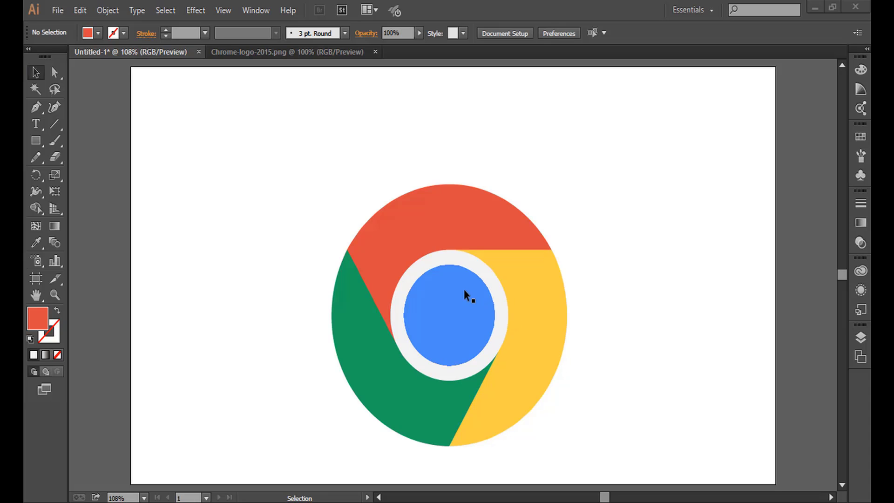
Zoom in and draw a closed triangular wedge from the red/yellow corner to the blue circle's edge
click(36, 106)
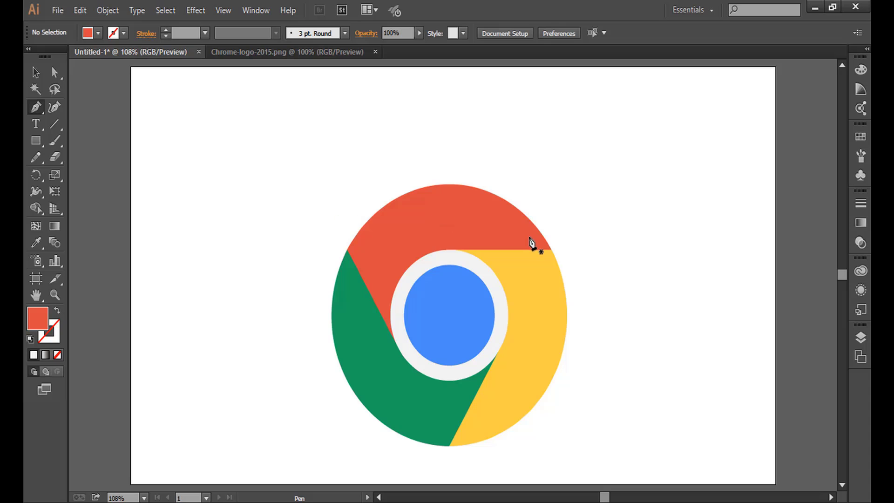
key(ctrl+space)
drag(428, 222, 602, 308)
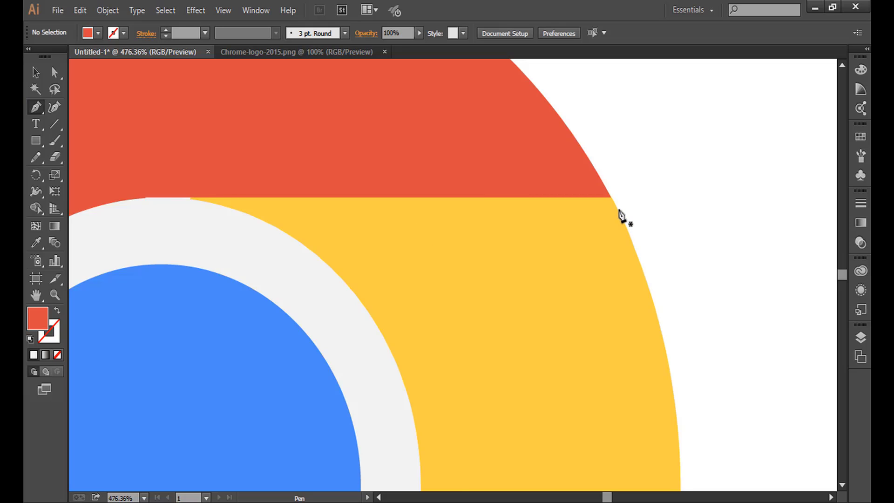
click(611, 198)
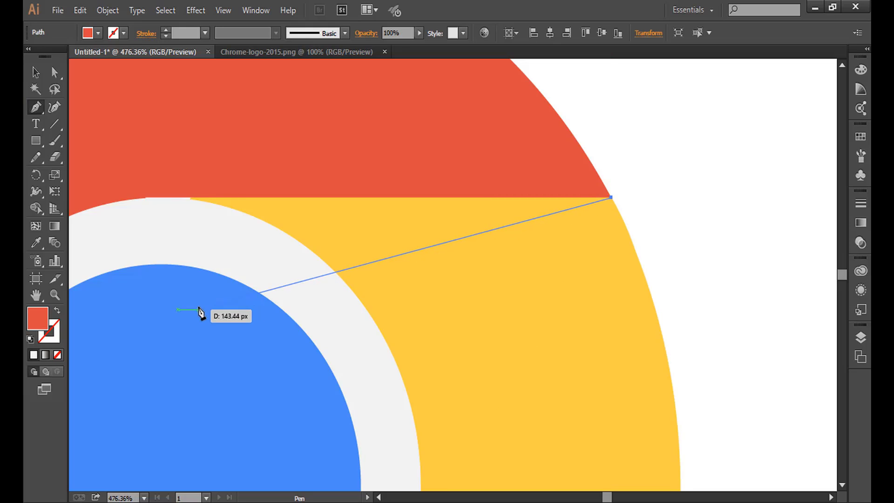
click(161, 309)
click(161, 197)
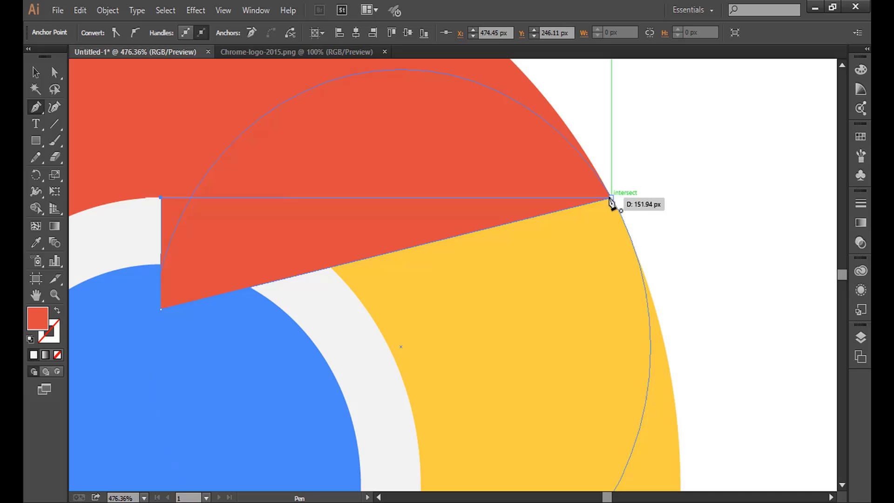
click(611, 198)
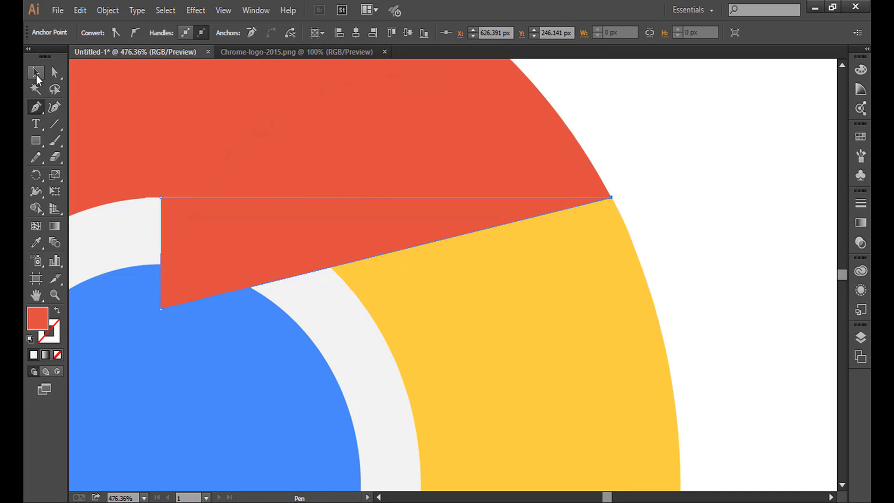
Send the new red wedge behind the ring and the yellow segment
click(35, 72)
key(a)
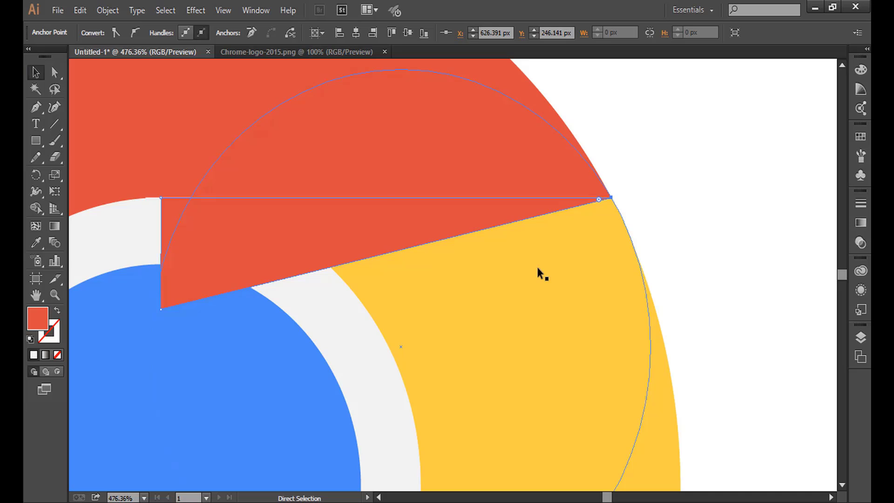
key(ctrl+shift+bracketleft)
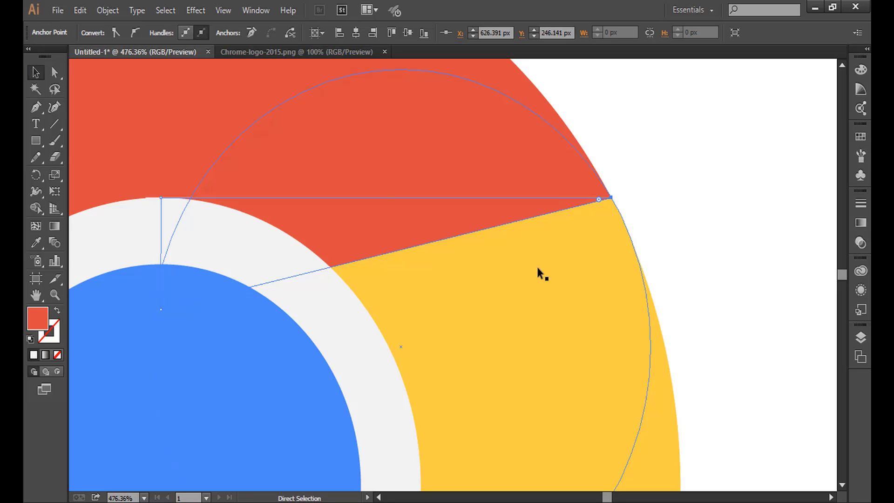
Fill the wedge with dark grey #333333
double_click(41, 318)
text(333333)
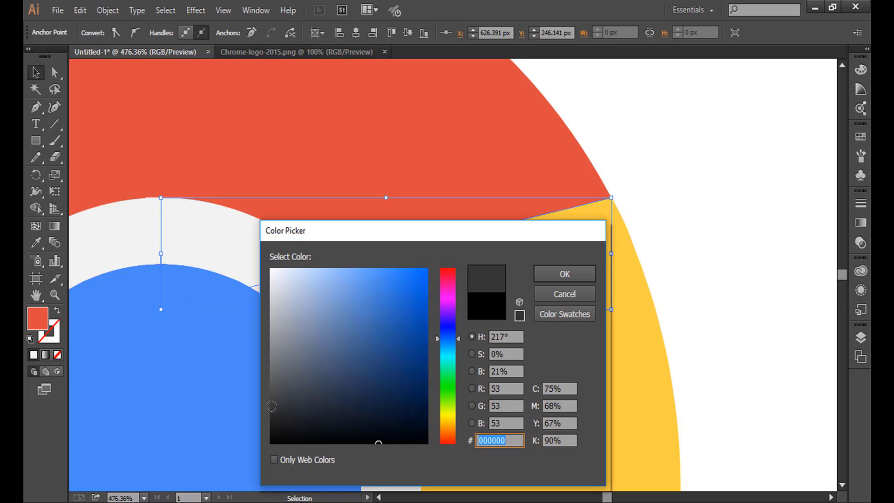
click(585, 273)
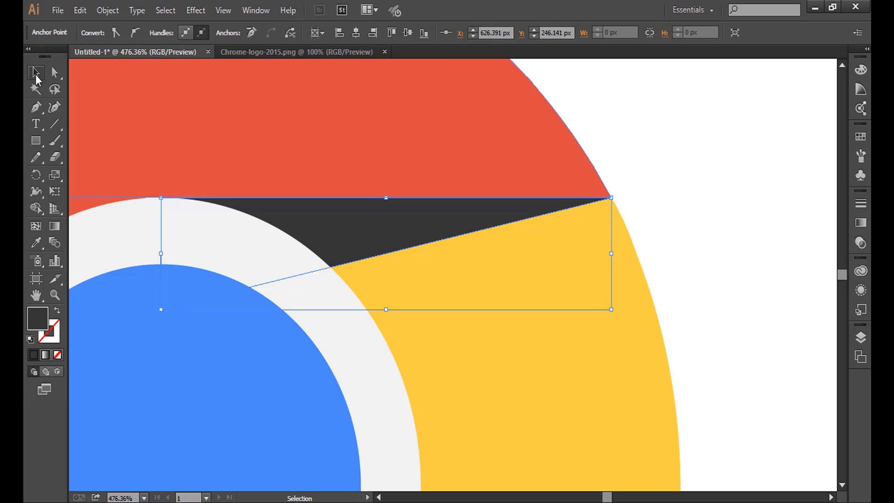
Lower the wedge's opacity to 15% and fit the artboard in view
click(36, 74)
click(385, 233)
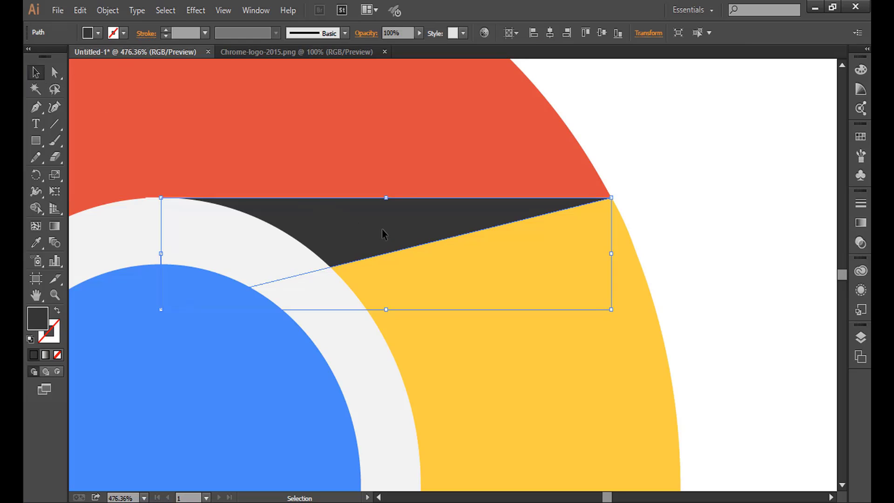
click(420, 33)
drag(419, 47, 382, 46)
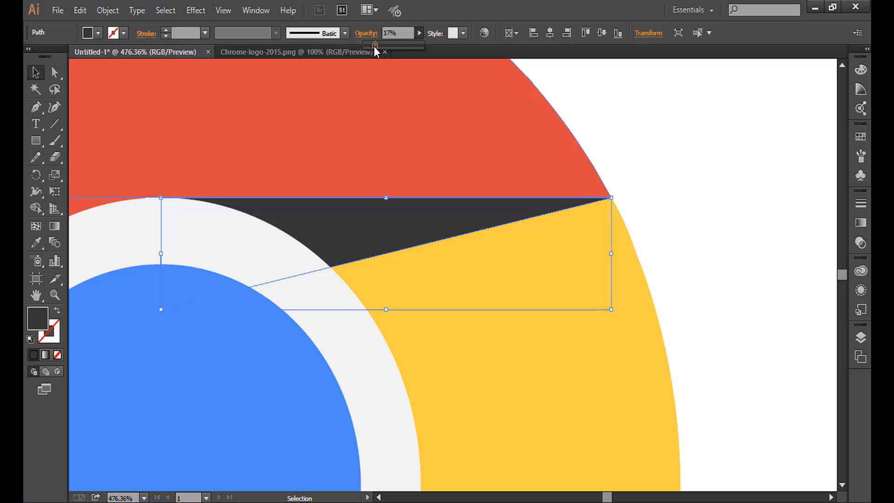
drag(374, 49, 373, 47)
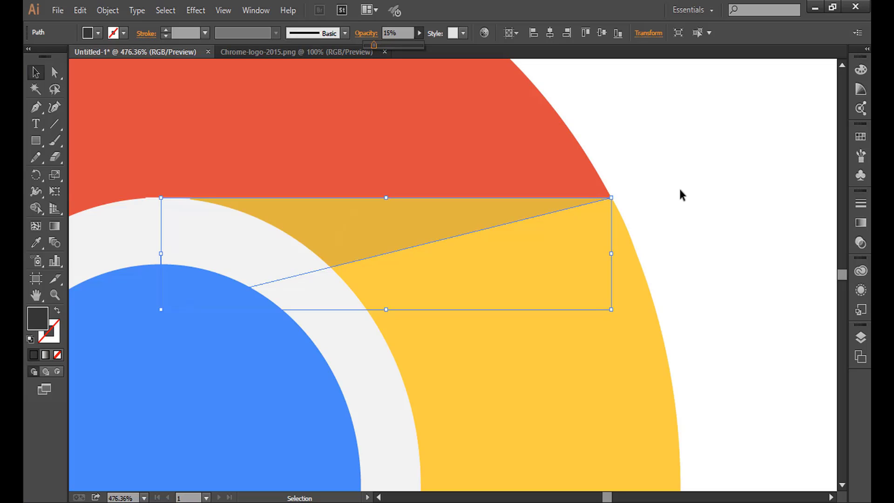
key(ctrl)
key(ctrl+0)
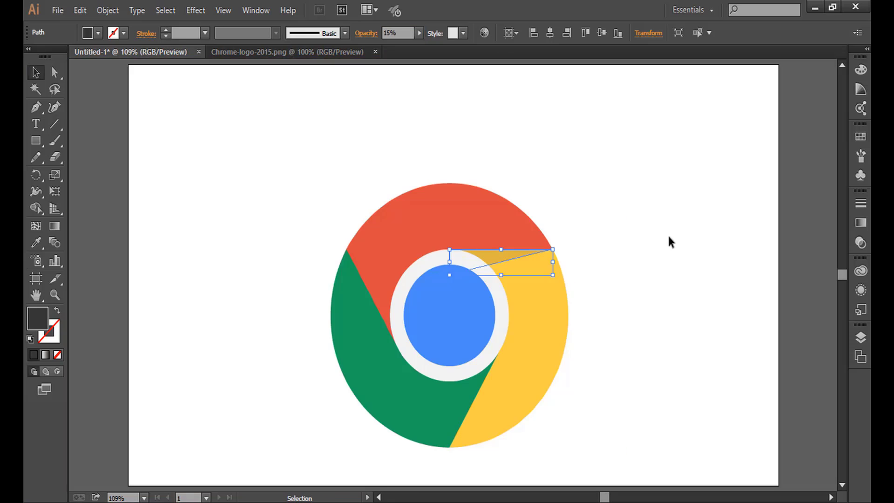
Rotate copies of the shadow wedge 120° about the logo centre twice, shading the green junctions
click(626, 289)
click(514, 260)
click(35, 175)
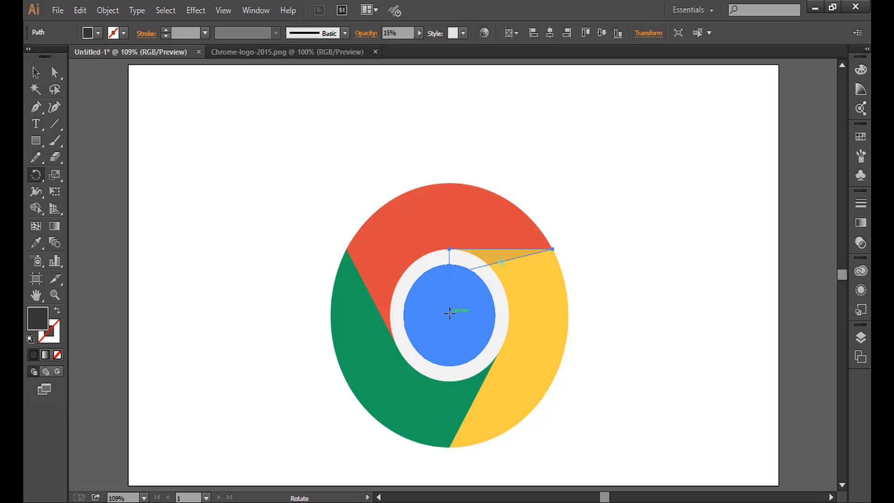
alt+click(449, 313)
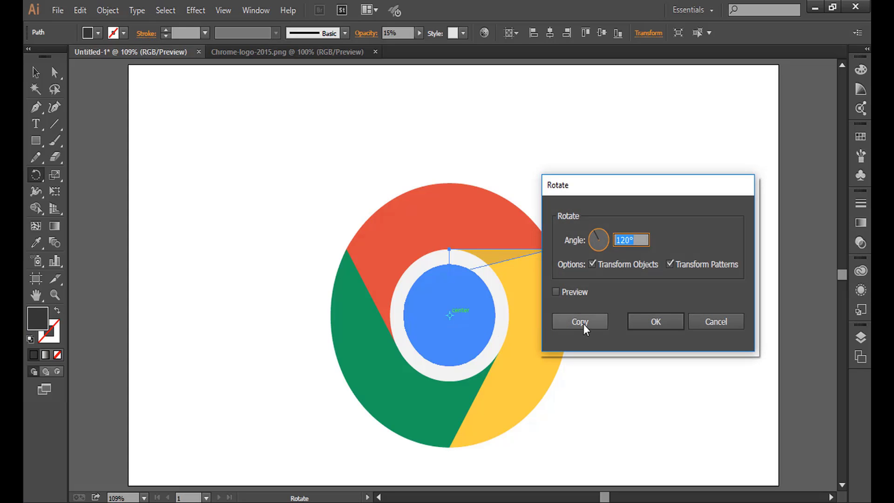
click(584, 326)
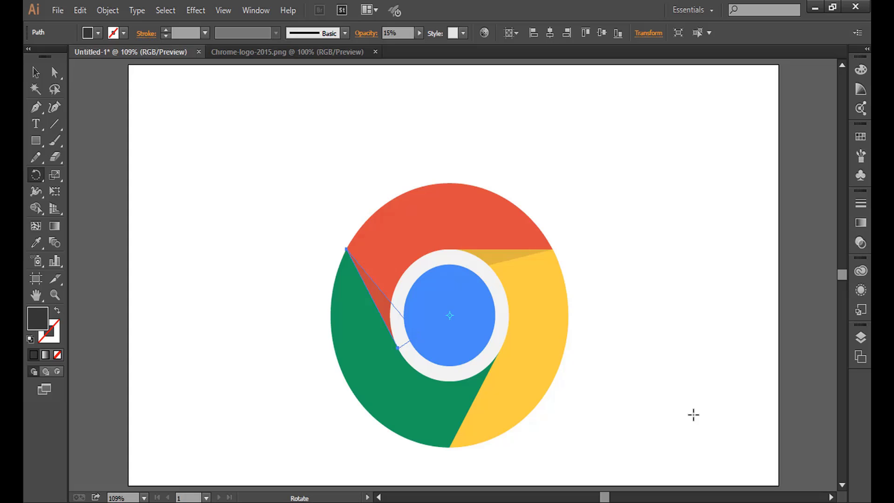
key(ctrl+d)
click(37, 74)
click(224, 287)
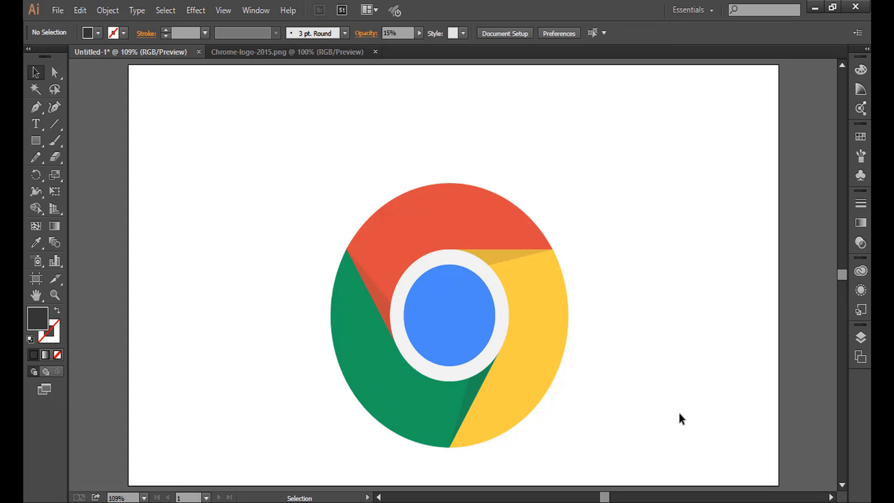
Group every logo shape, shadow wedges included, and align the group to the artboard's horizontal centre
drag(256, 183, 646, 444)
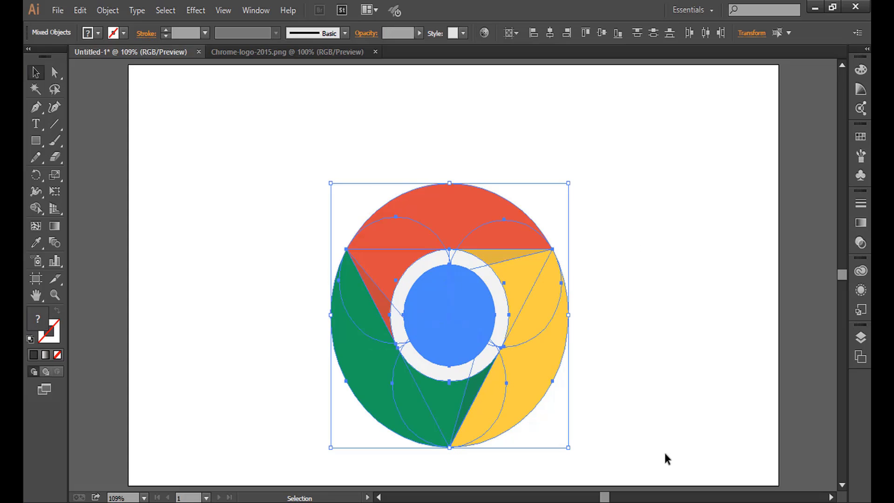
right_click(432, 199)
click(483, 260)
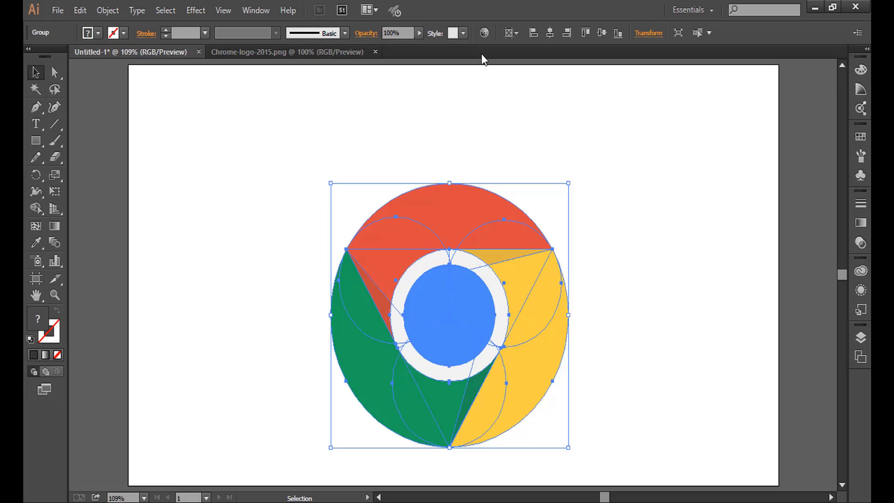
click(550, 33)
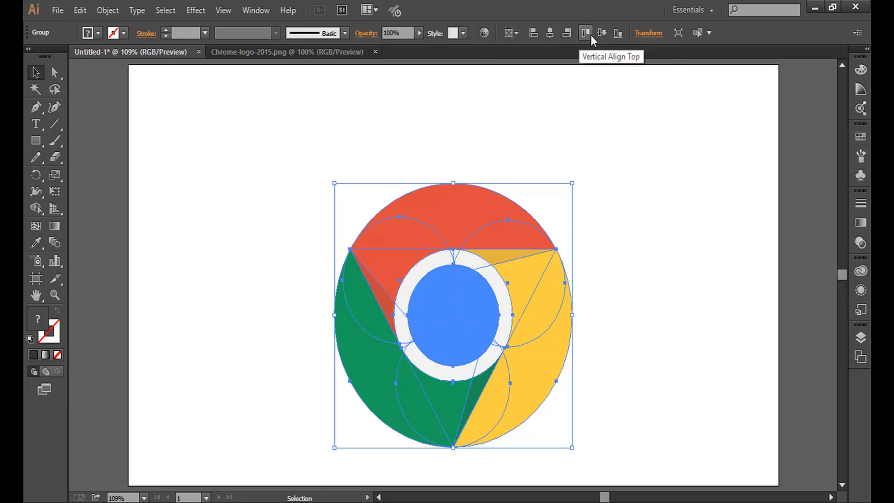